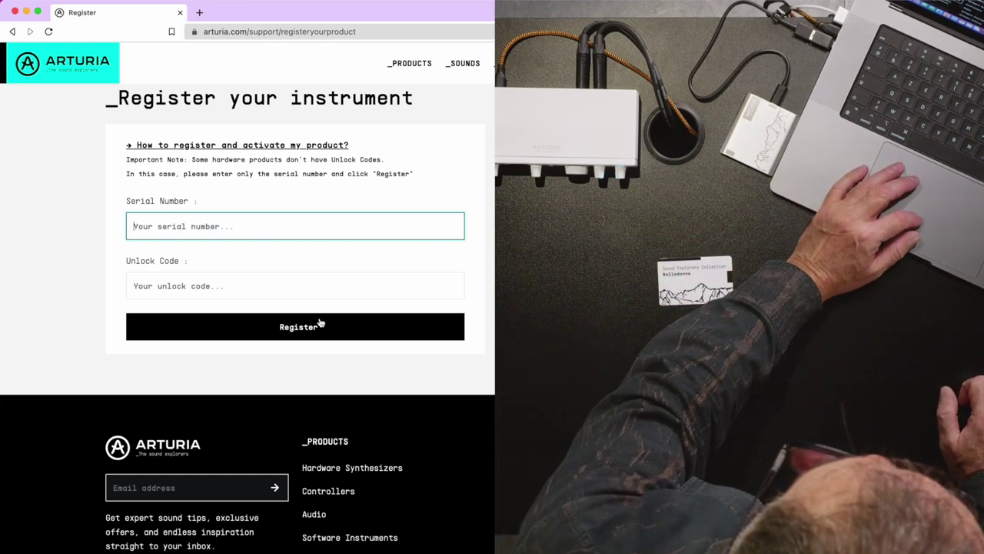
Submit the instrument registration and review the Sound Explorers Collection's details and downloads under My Products, closing the browser window when finished
click(313, 333)
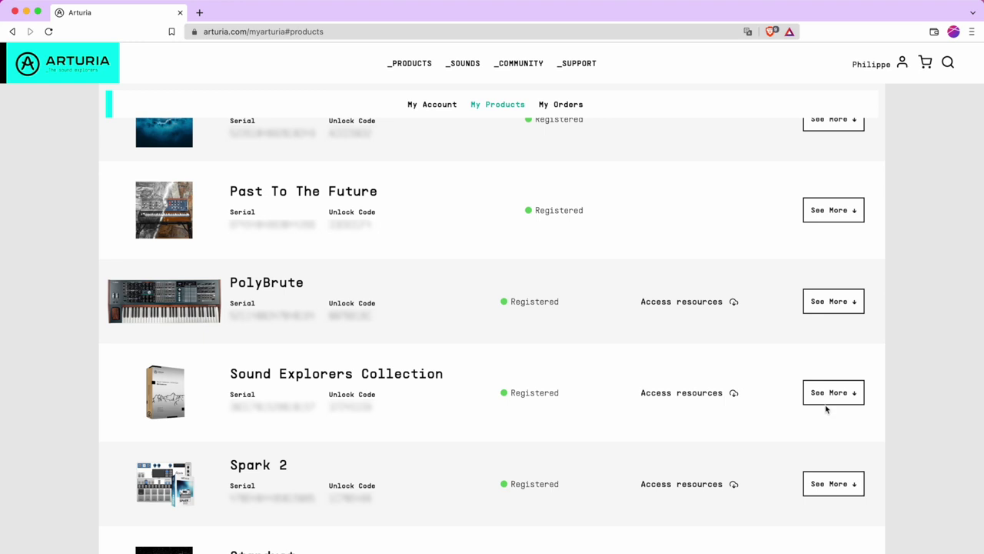
click(828, 393)
scroll(668, 427, down, 10)
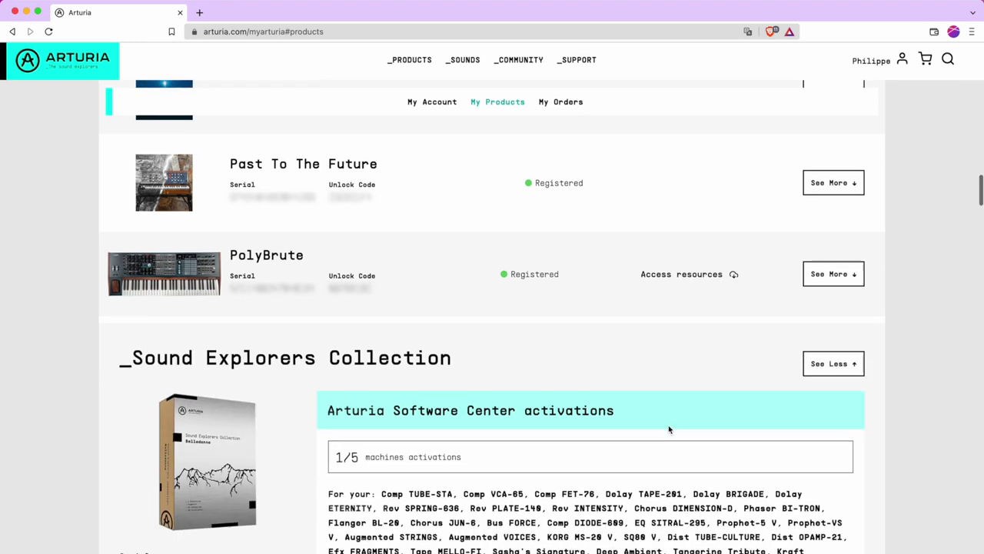
scroll(668, 429, down, 11)
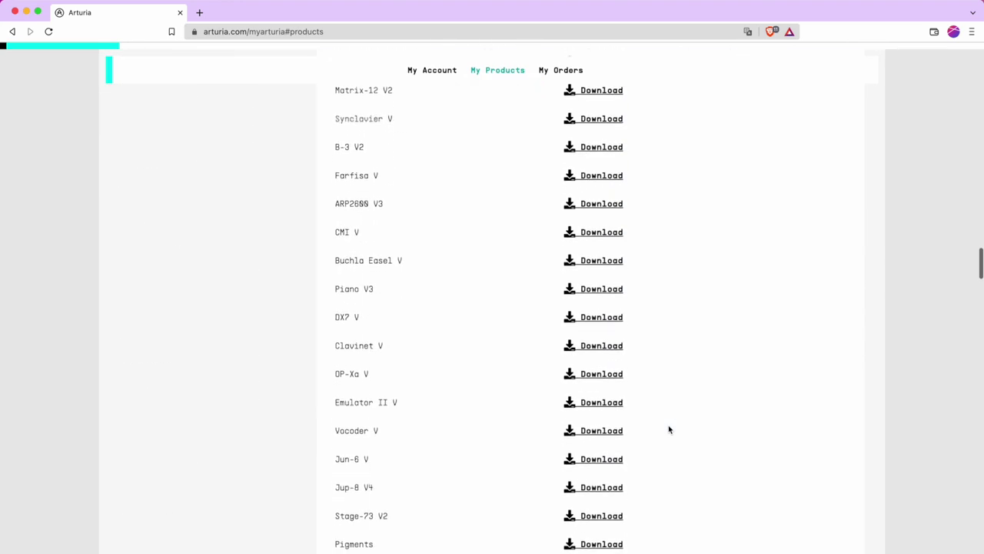
scroll(668, 428, down, 6)
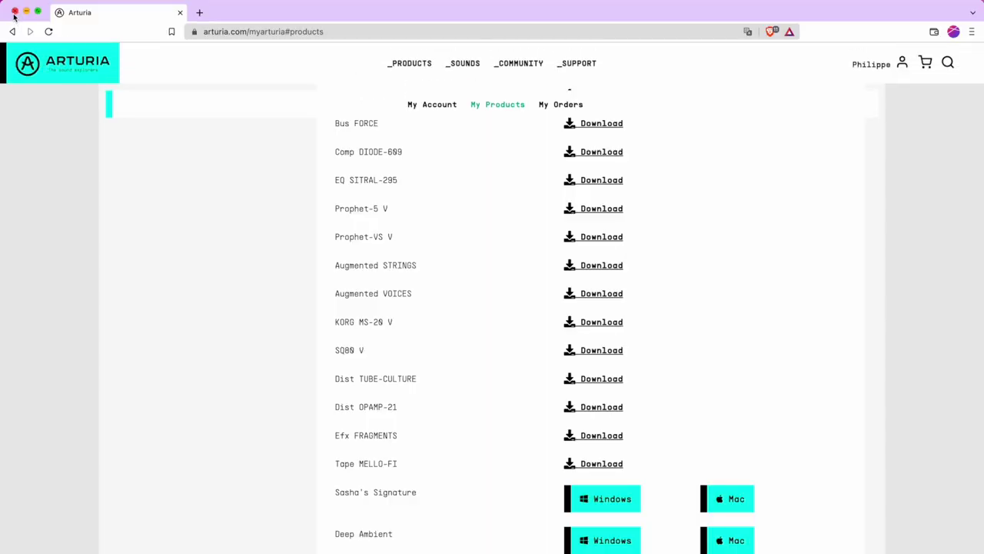
click(13, 17)
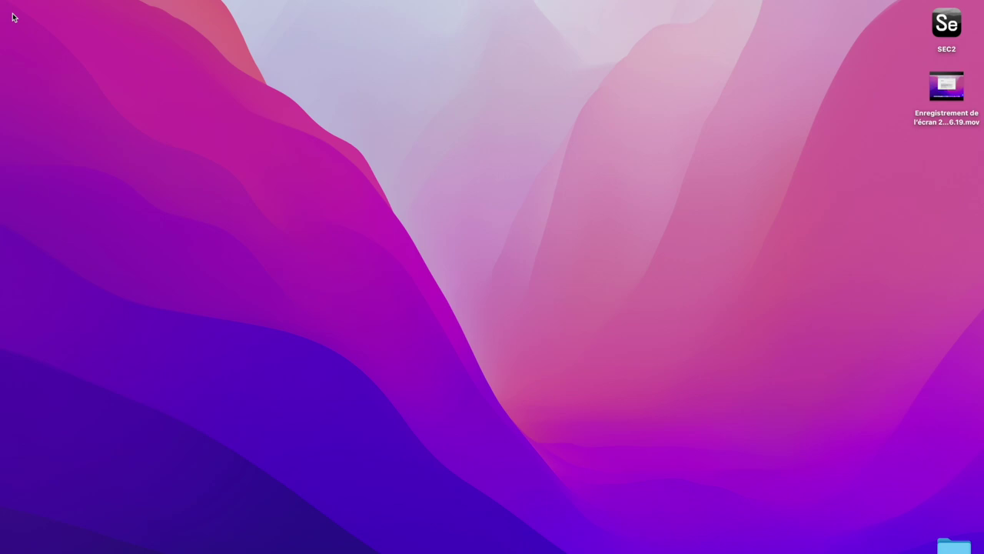
Open the Sound Explorers Collection Belledonne folder on the SEC2 drive and inspect its Manuals and My files subfolders
double_click(947, 29)
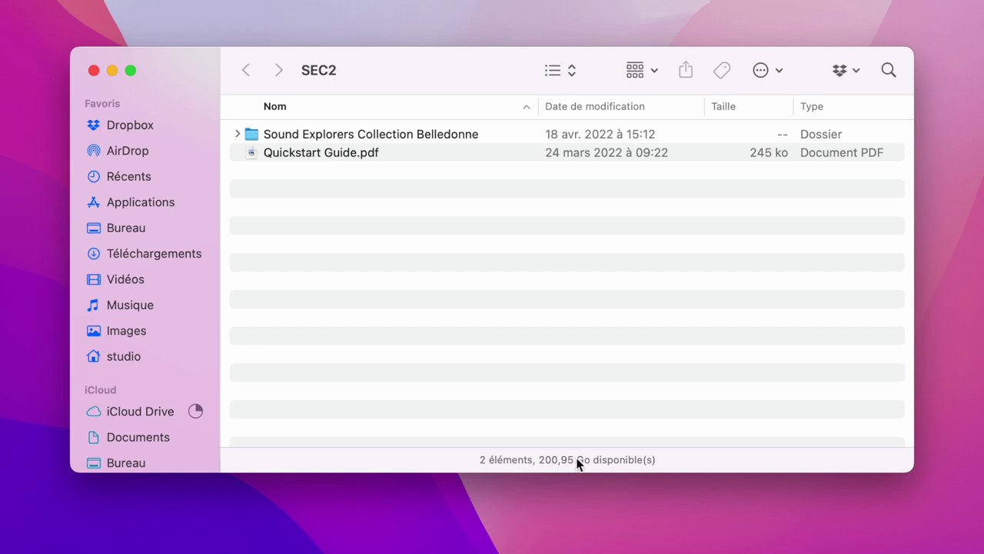
double_click(312, 133)
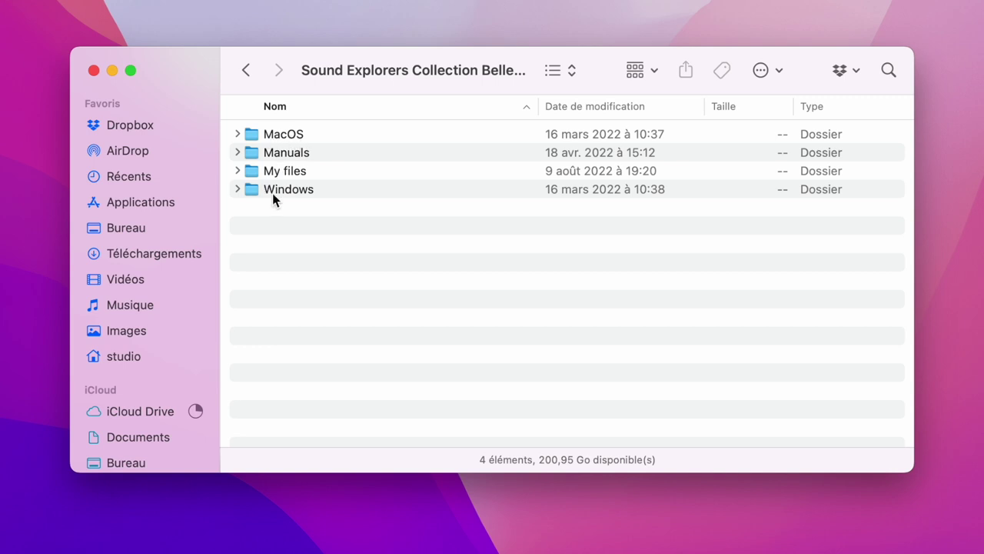
click(243, 152)
click(238, 153)
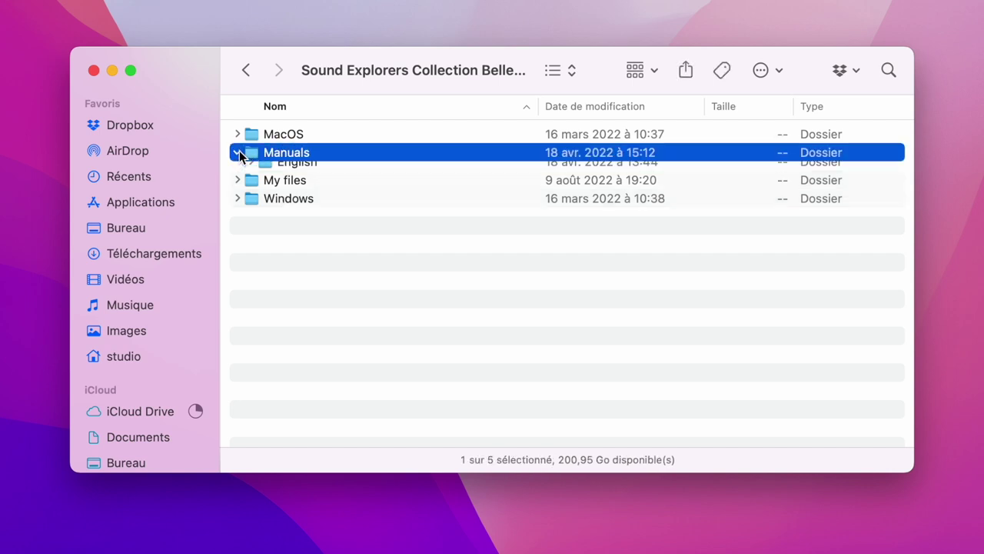
click(249, 171)
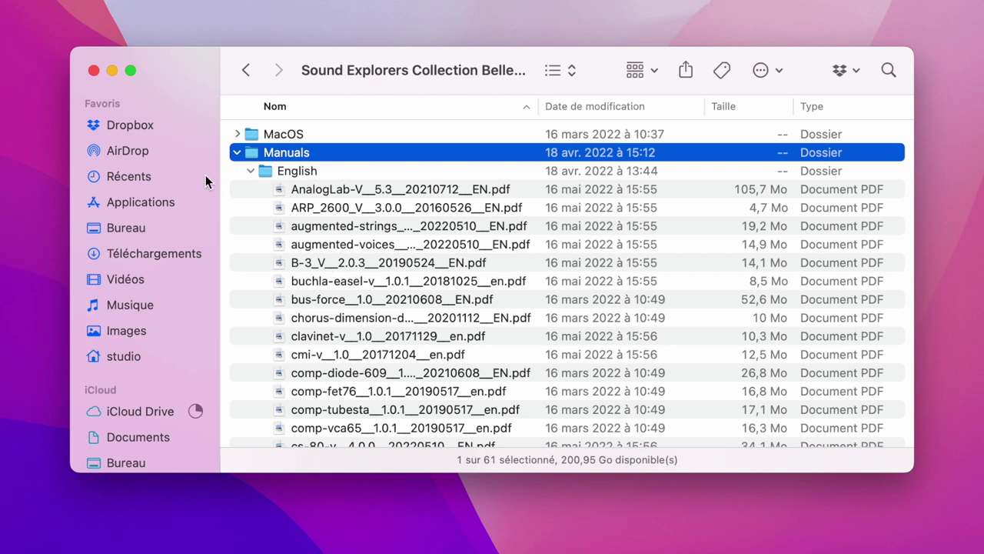
click(236, 153)
click(235, 171)
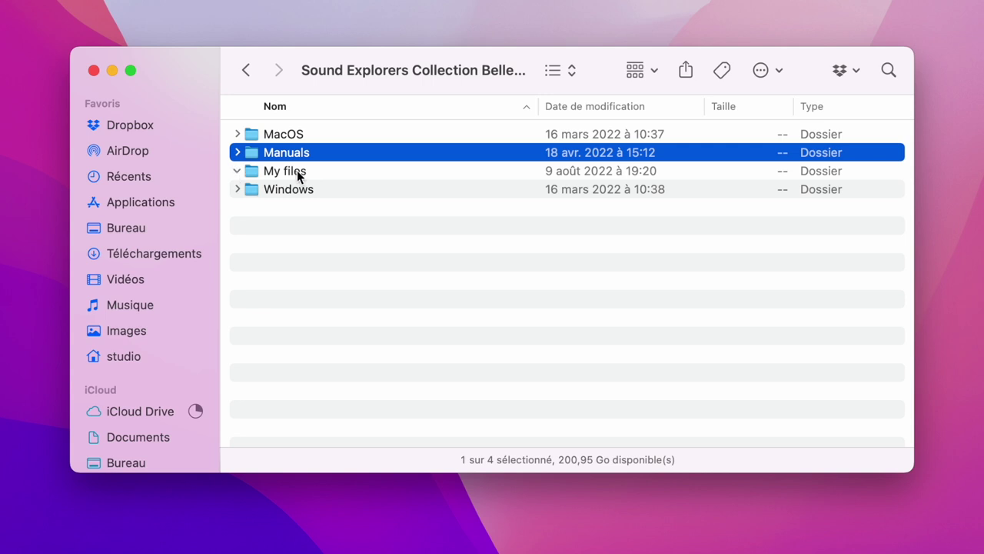
Launch the Arturia Software Center installer package from the MacOS folder and authorize its compatibility check
double_click(269, 134)
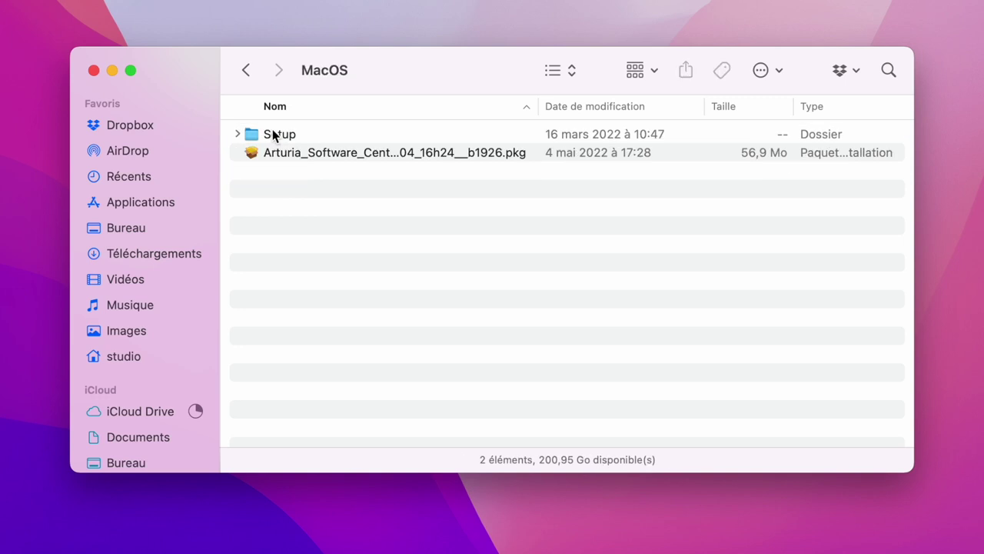
double_click(332, 153)
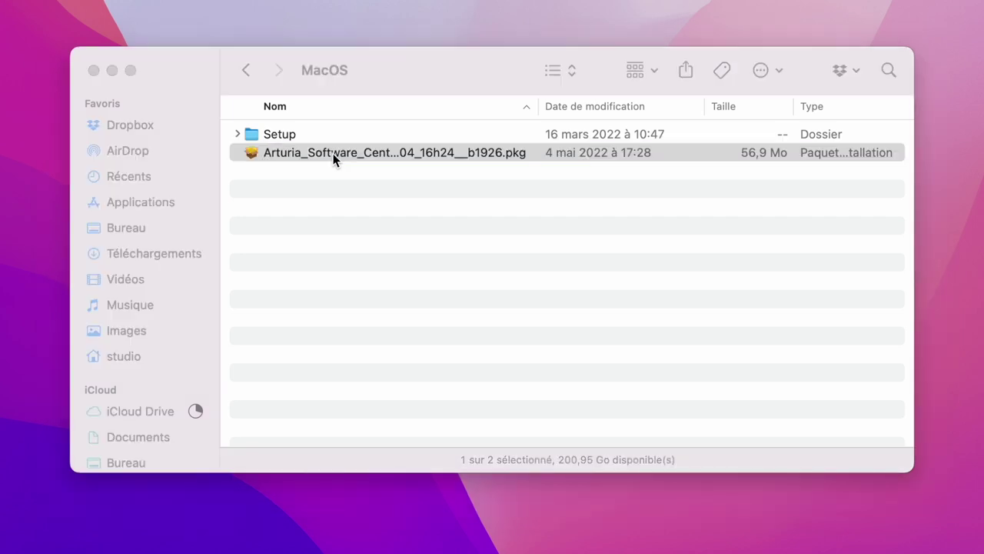
click(547, 420)
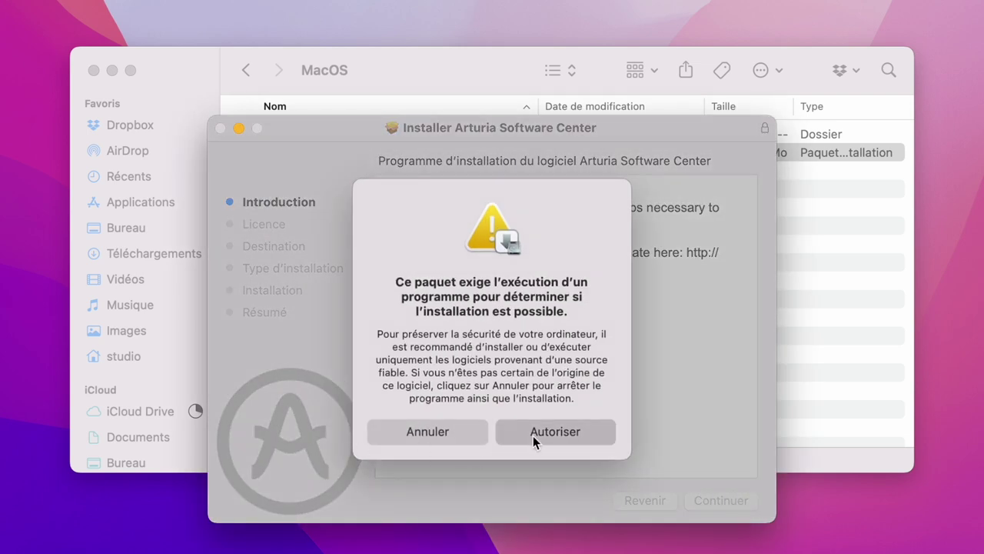
click(533, 435)
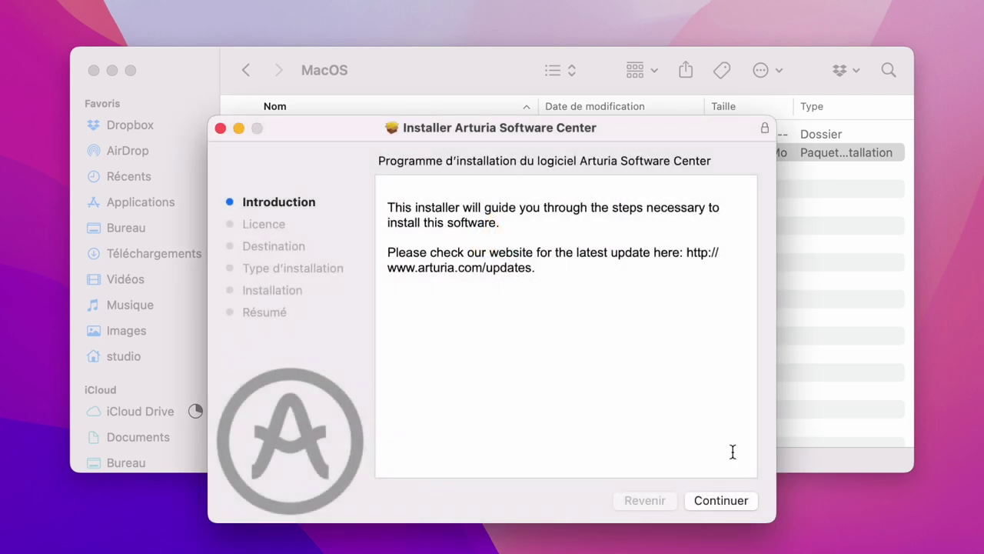
Proceed past the installer's introduction and accept the software licence agreement
click(723, 504)
click(720, 501)
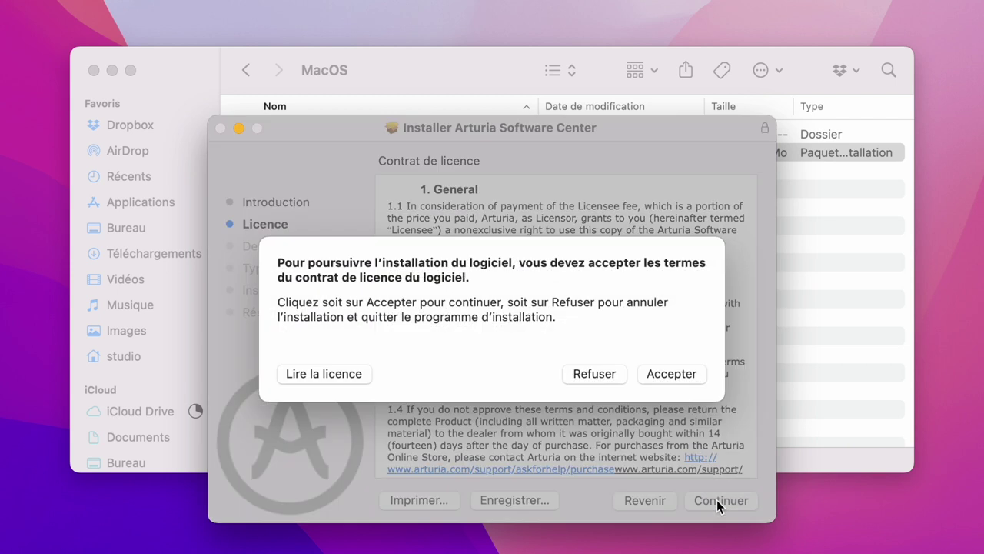
click(669, 373)
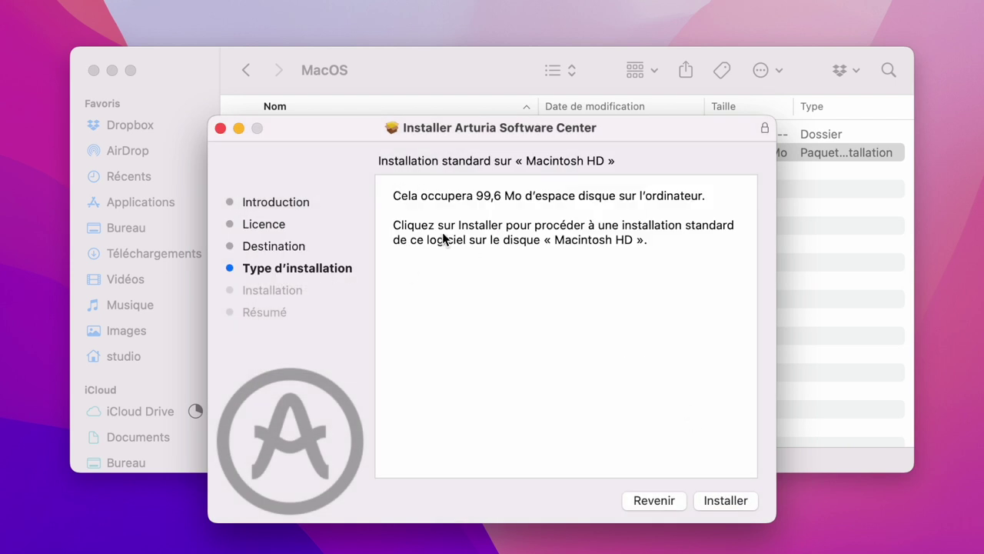
Run the standard installation on Macintosh HD, authorizing it with the computer account password, and close the installer
click(724, 499)
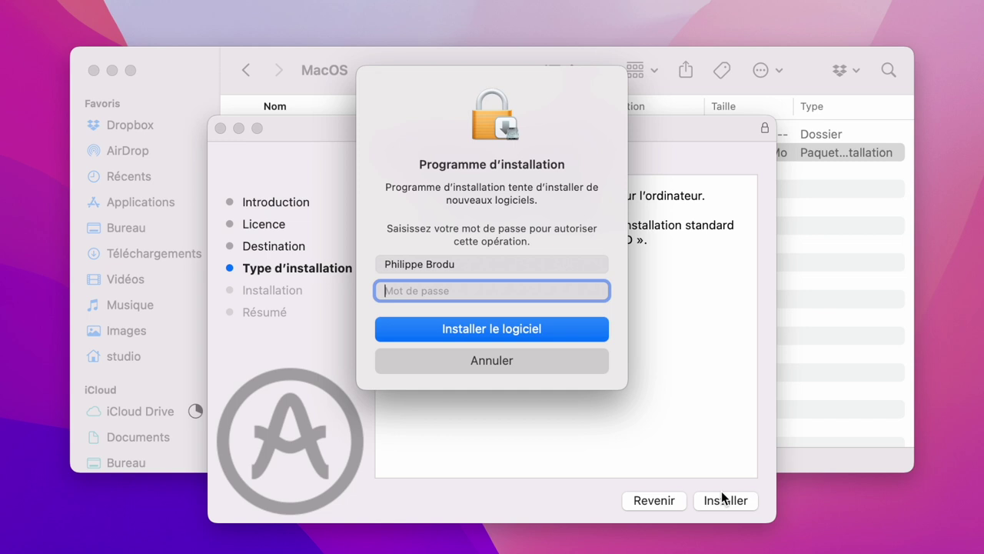
text(*********)
key(Return)
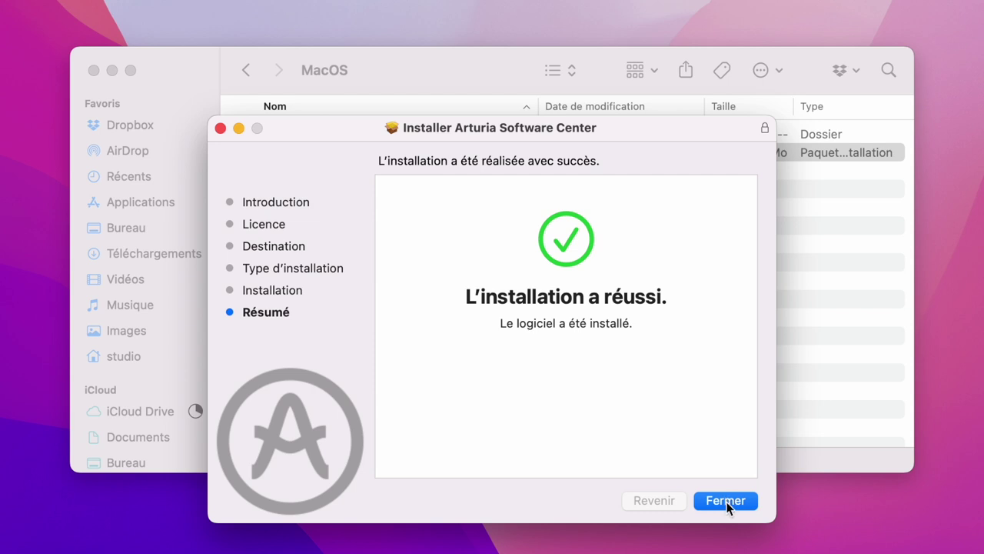
click(723, 498)
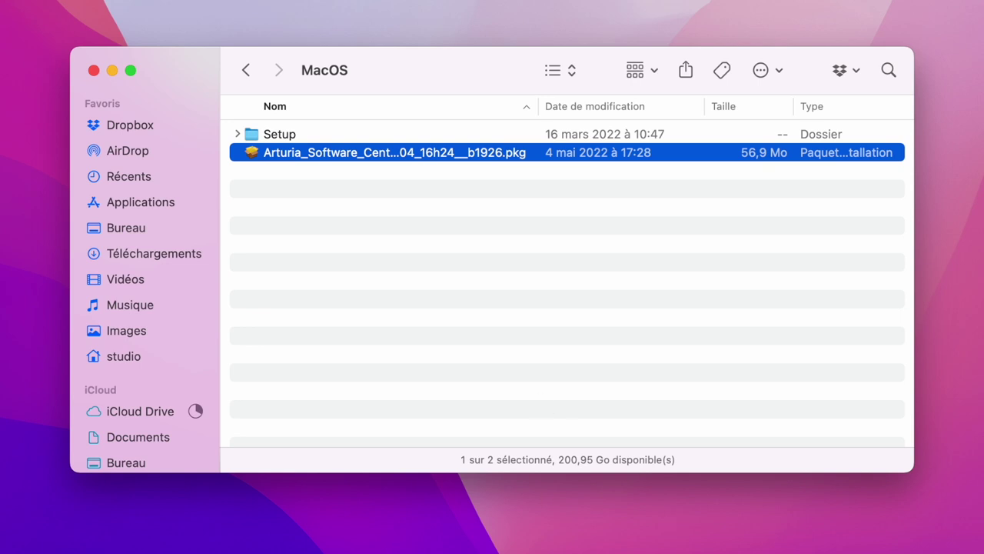
Launch Arturia Software Center from the Arturia folder in Applications and authorize its updater with the computer account password
click(487, 318)
key(super+n)
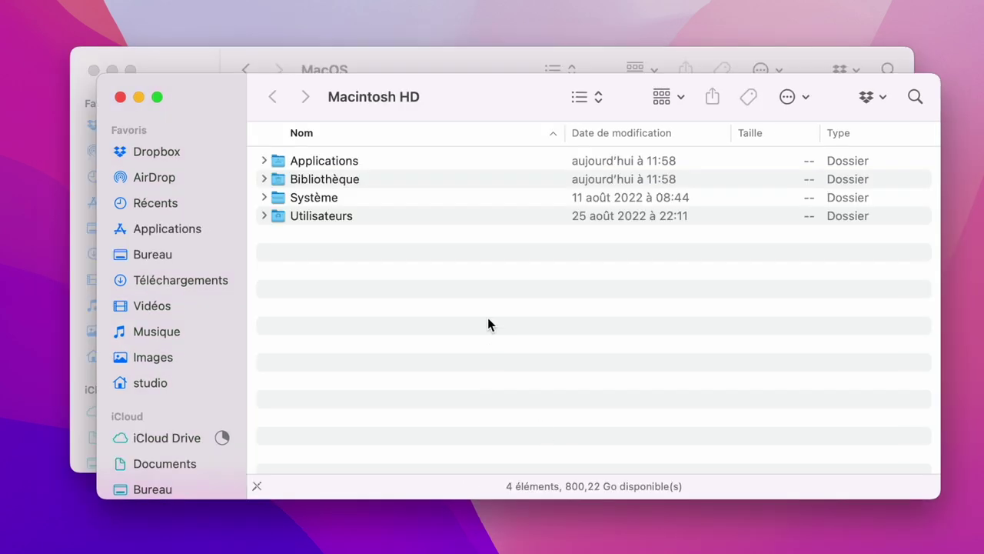
key(super+shift+a)
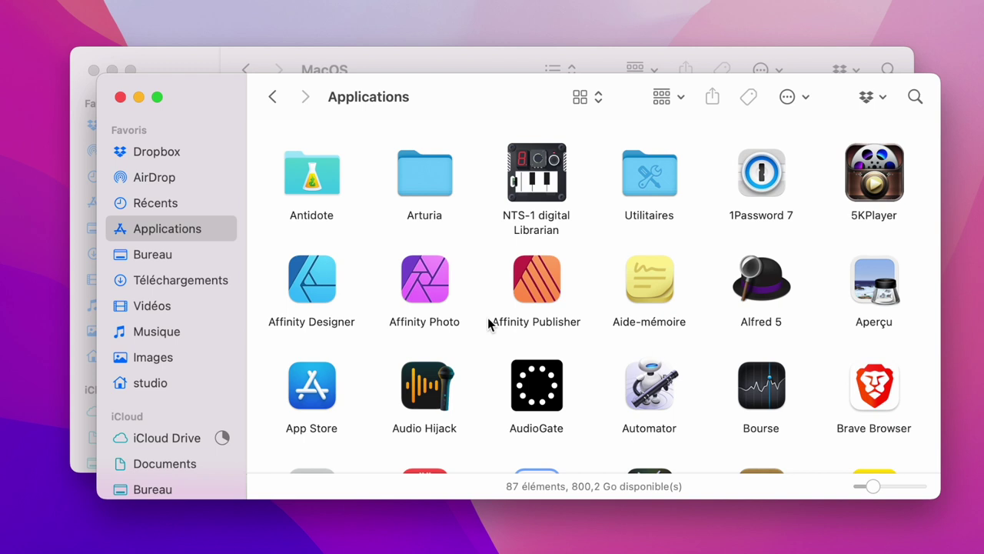
key(a)
double_click(415, 204)
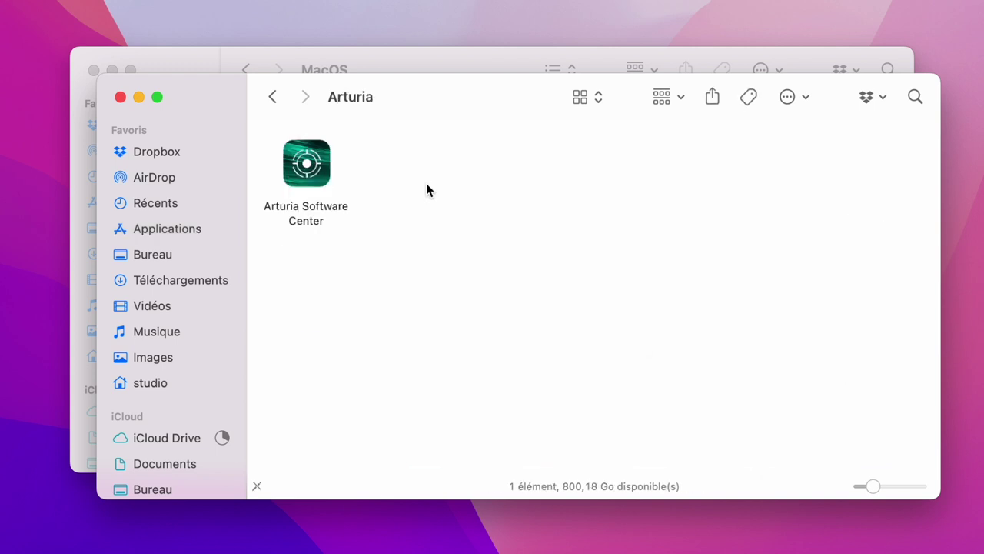
click(302, 174)
double_click(302, 174)
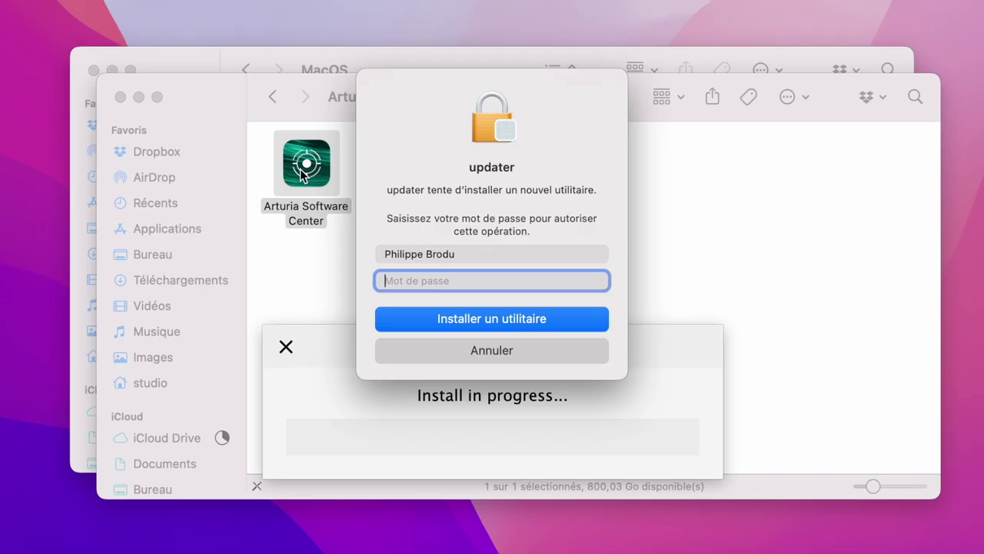
text(••••••••••)
key(Return)
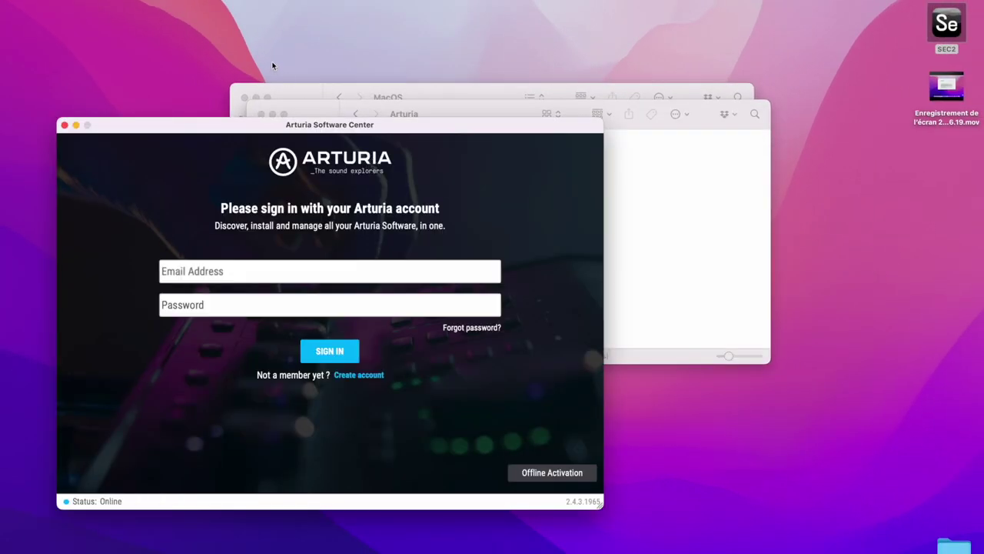
Sign in to Arturia Software Center with the Arturia account's e-mail address and password
click(232, 283)
text(username@gmail.com)
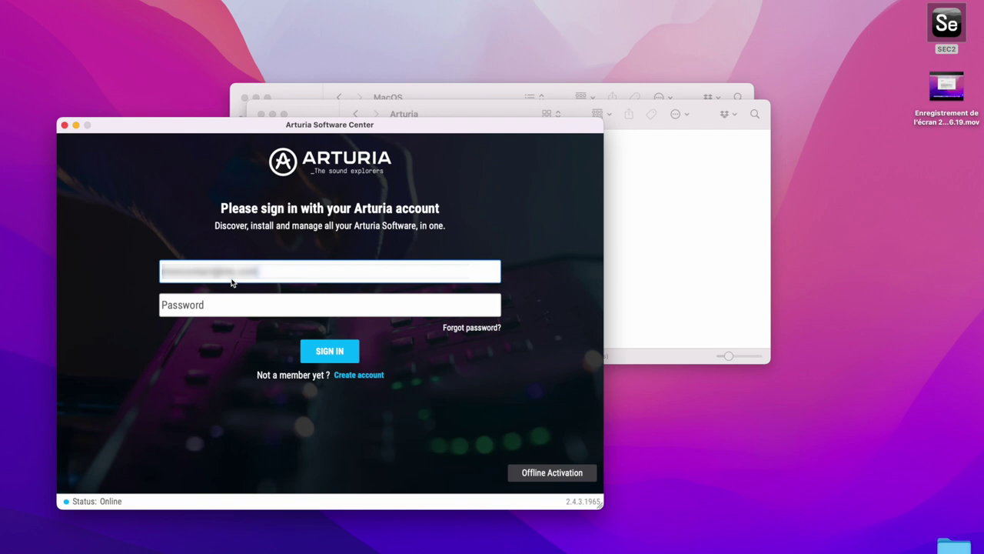
click(213, 312)
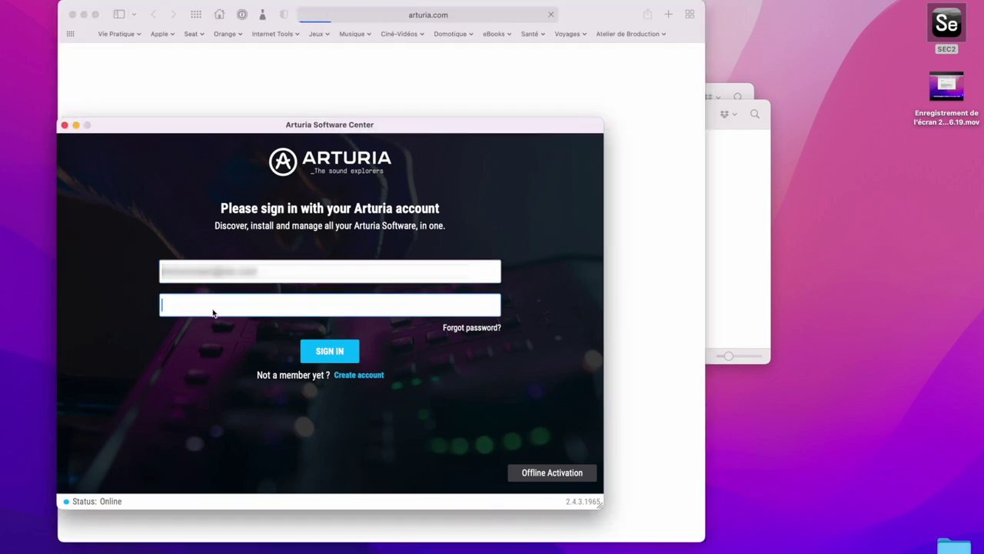
text(**********************)
click(326, 355)
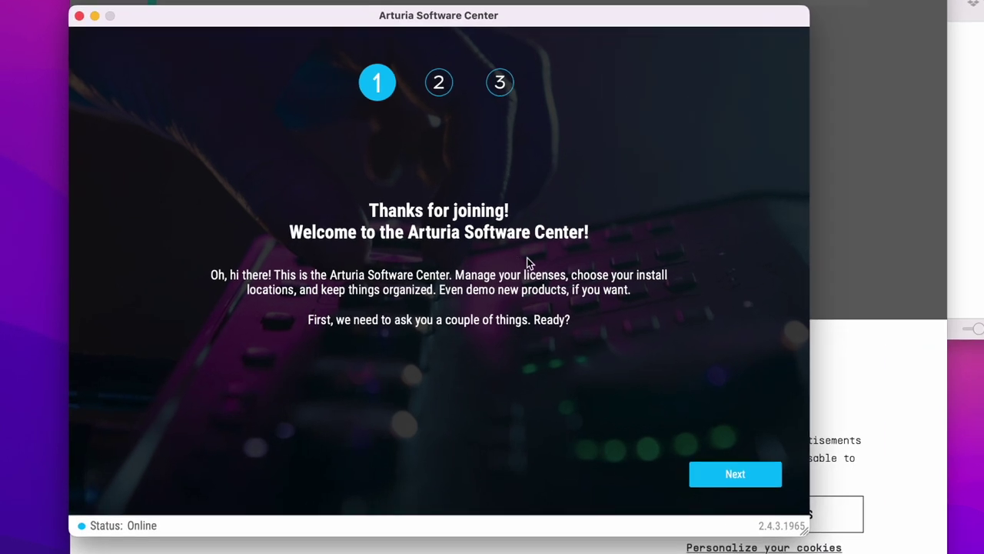
Complete the welcome setup, keeping /Library/Arturia as the resources location and agreeing to share usage data
click(726, 475)
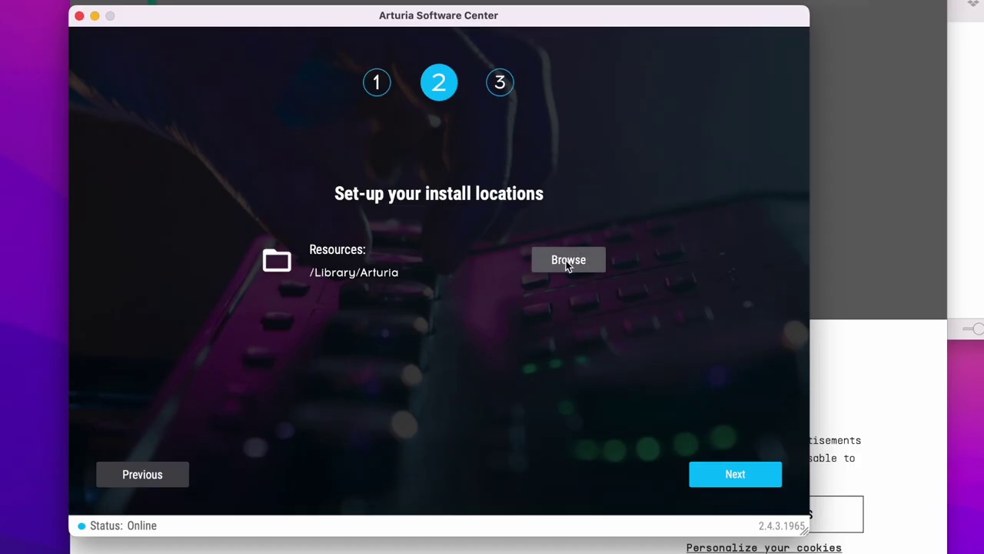
click(736, 476)
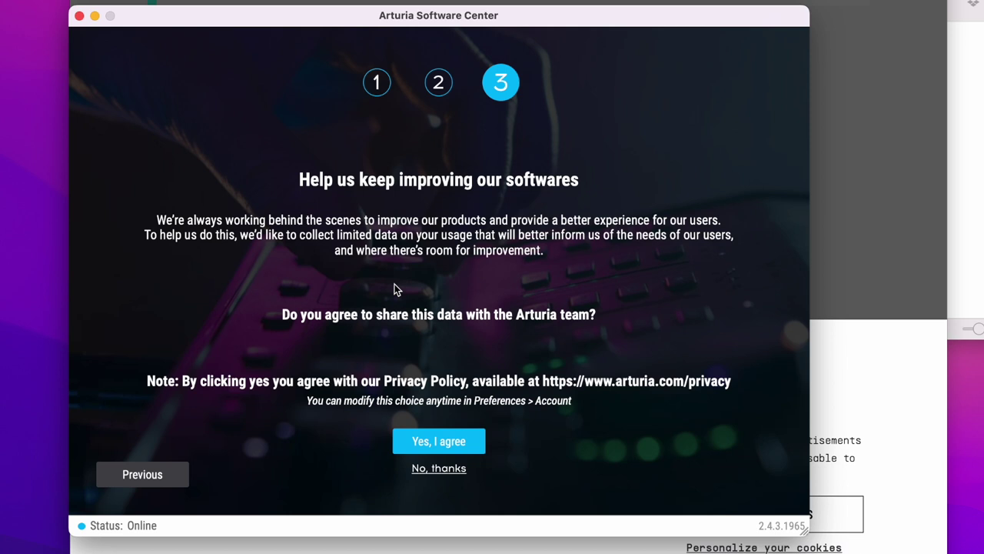
click(436, 442)
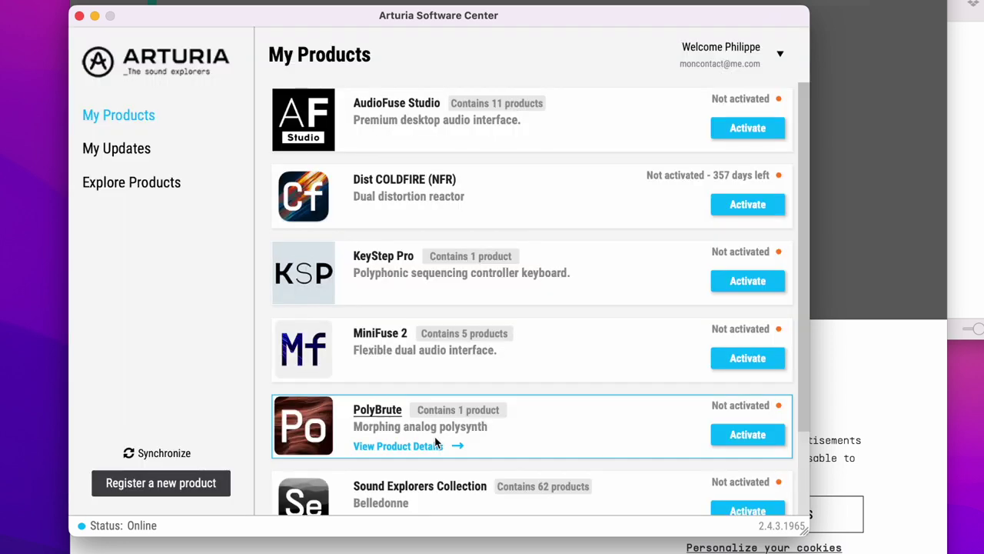
Look through the product list and examine the instruments and effects included in the Sound Explorers Collection
scroll(485, 326, down, 3)
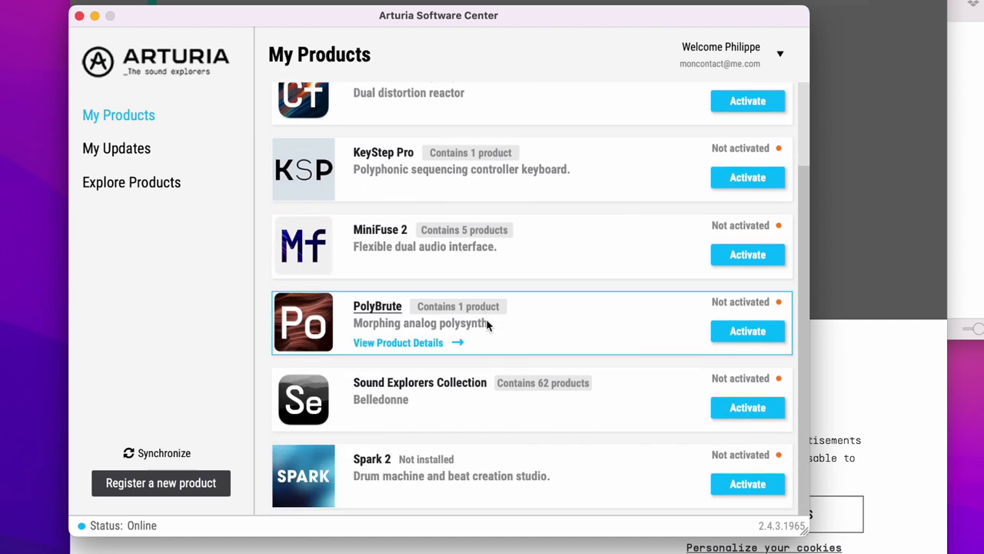
scroll(472, 204, up, 3)
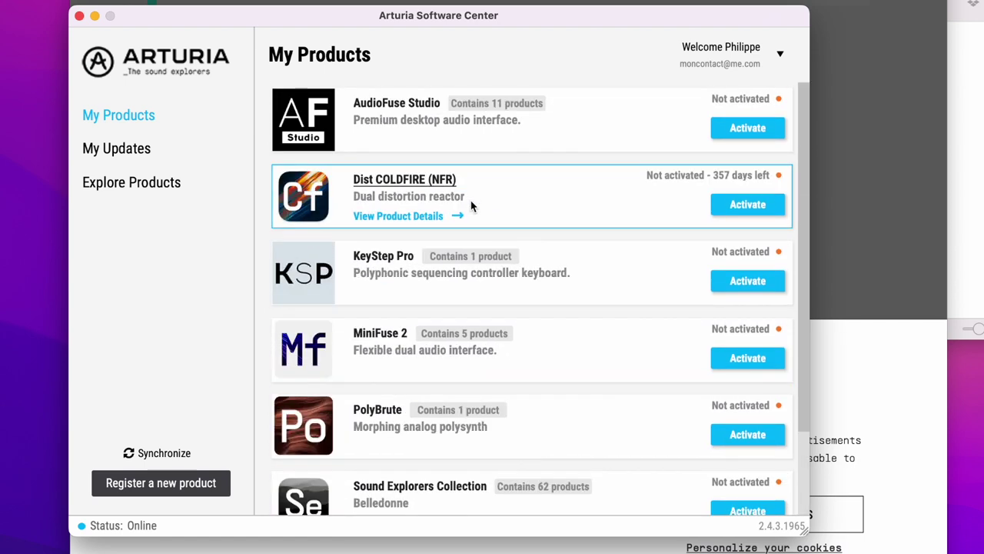
scroll(472, 204, down, 3)
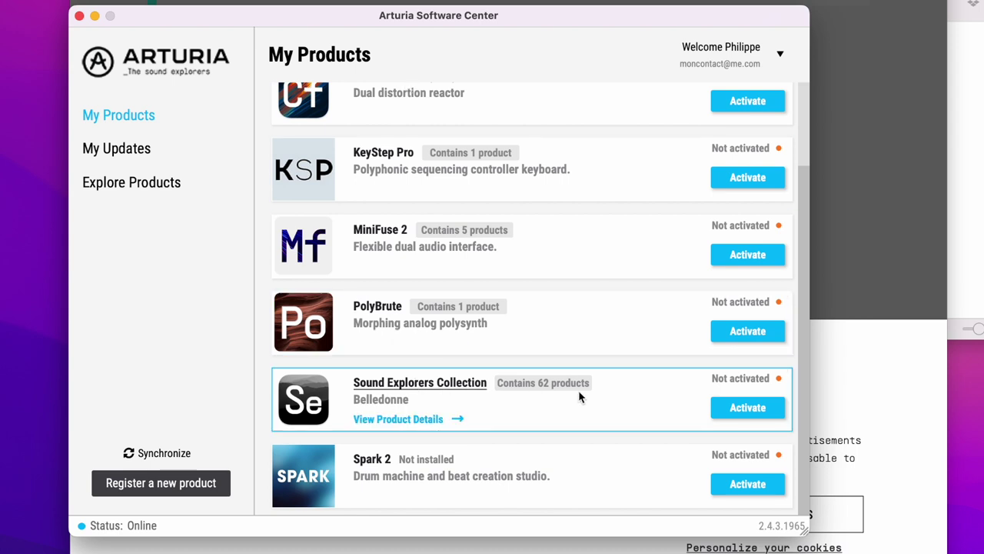
click(421, 389)
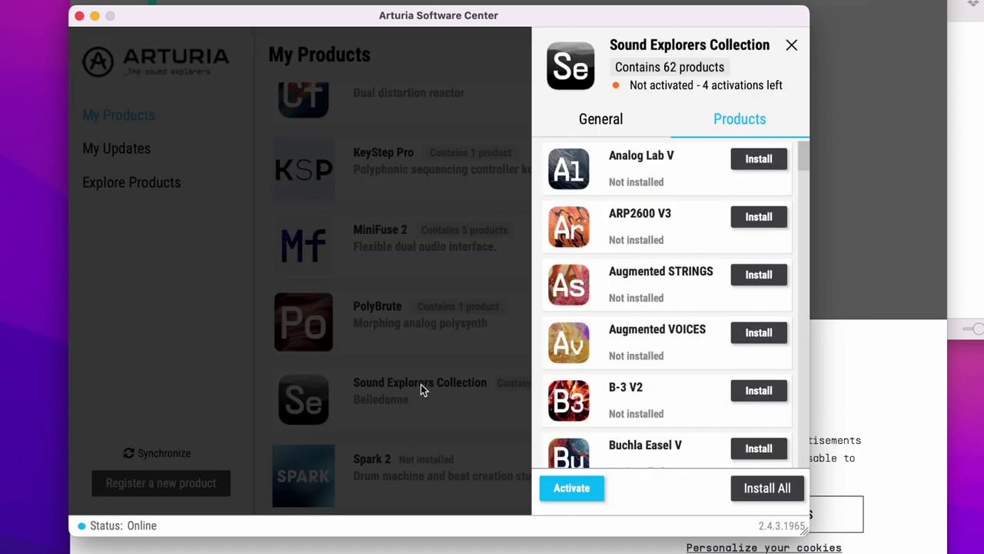
scroll(658, 357, down, 3)
scroll(658, 358, down, 20)
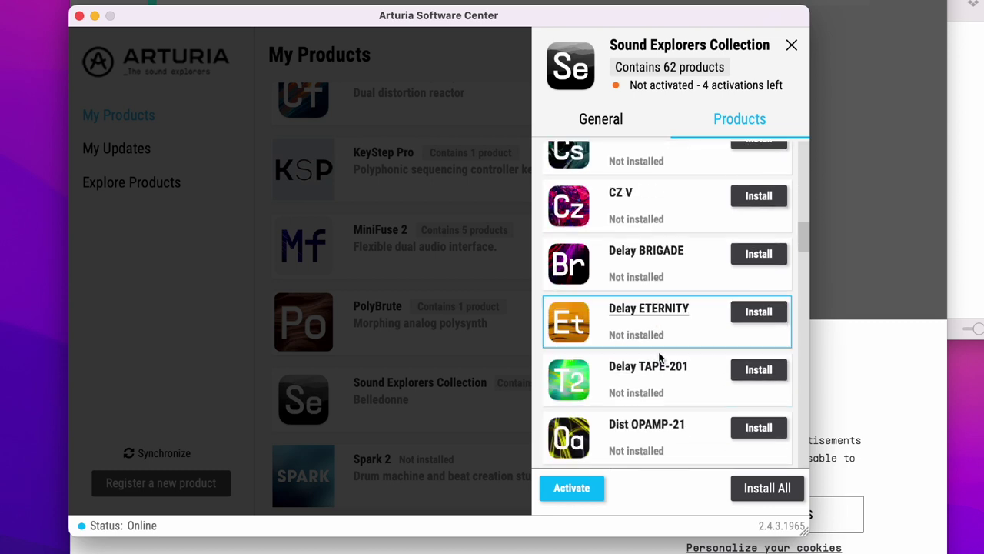
Review the remaining products in the Sound Explorers Collection down to Wurli V2, and return to the start of the list
scroll(658, 357, down, 20)
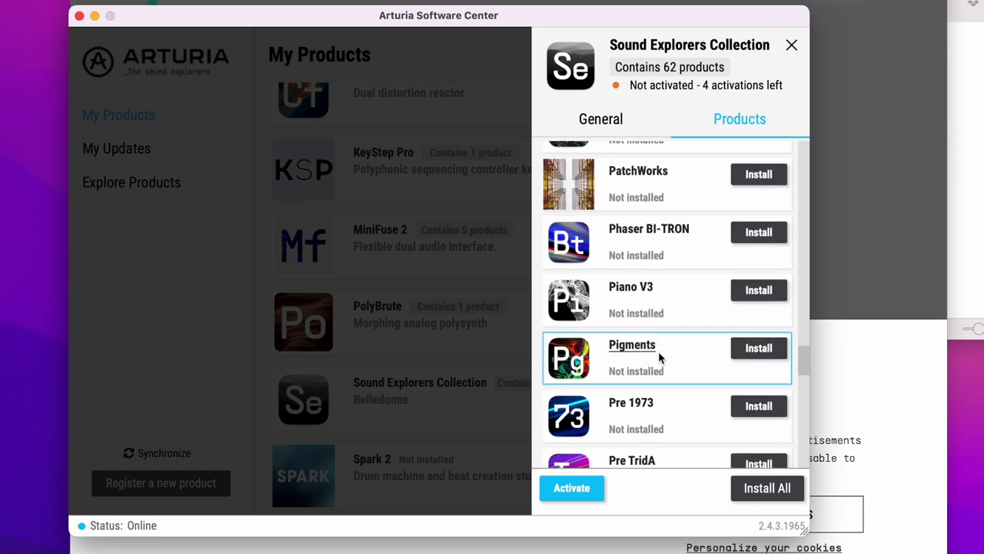
scroll(659, 357, down, 3)
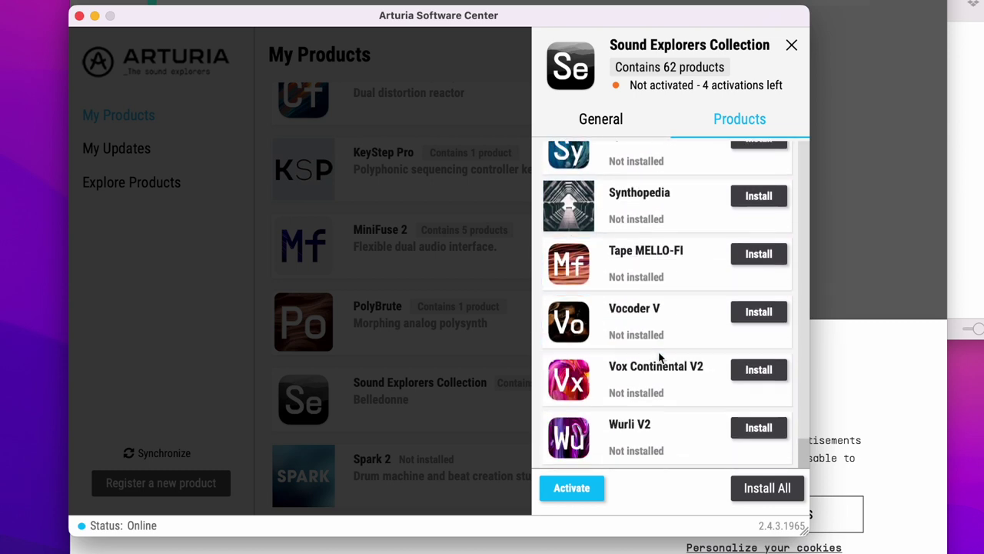
scroll(659, 357, up, 15)
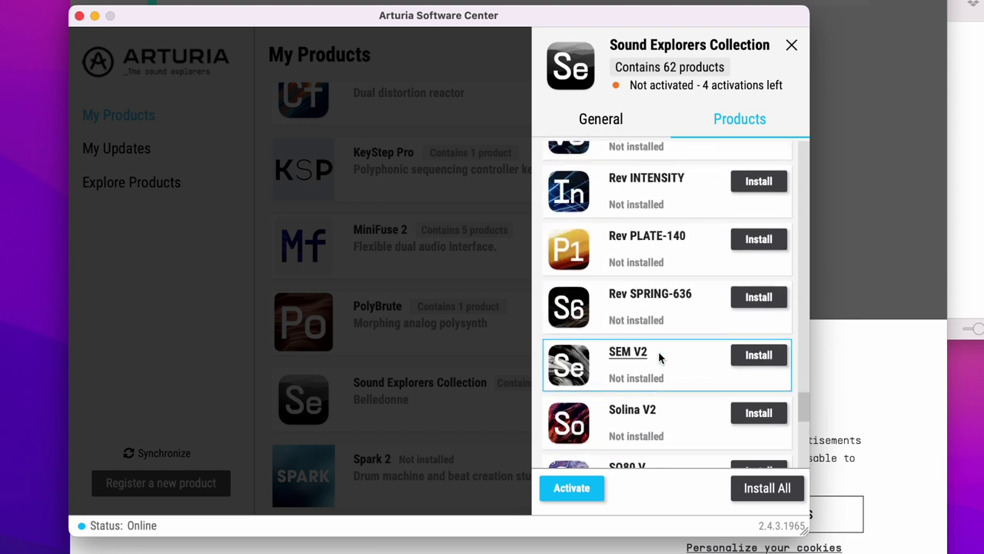
scroll(658, 356, up, 20)
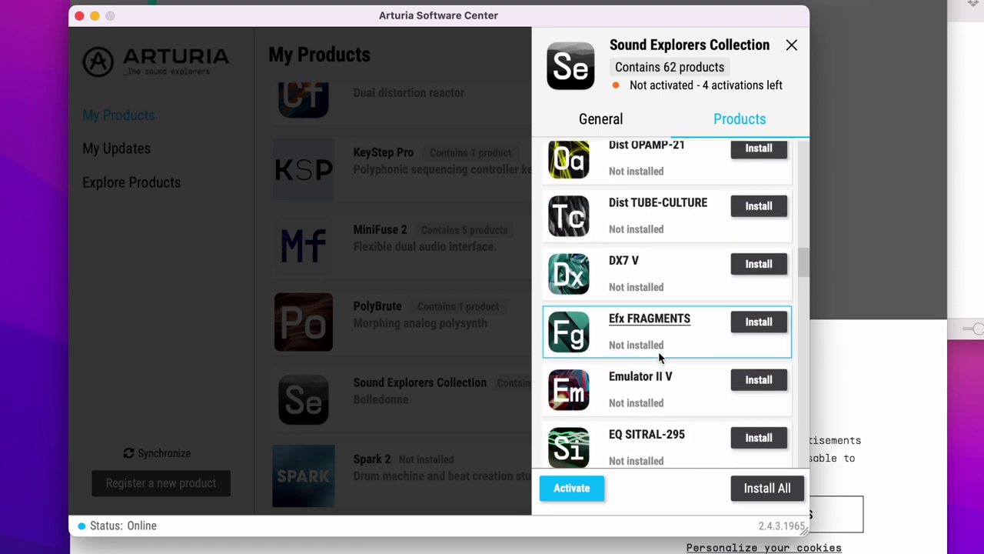
scroll(659, 356, up, 10)
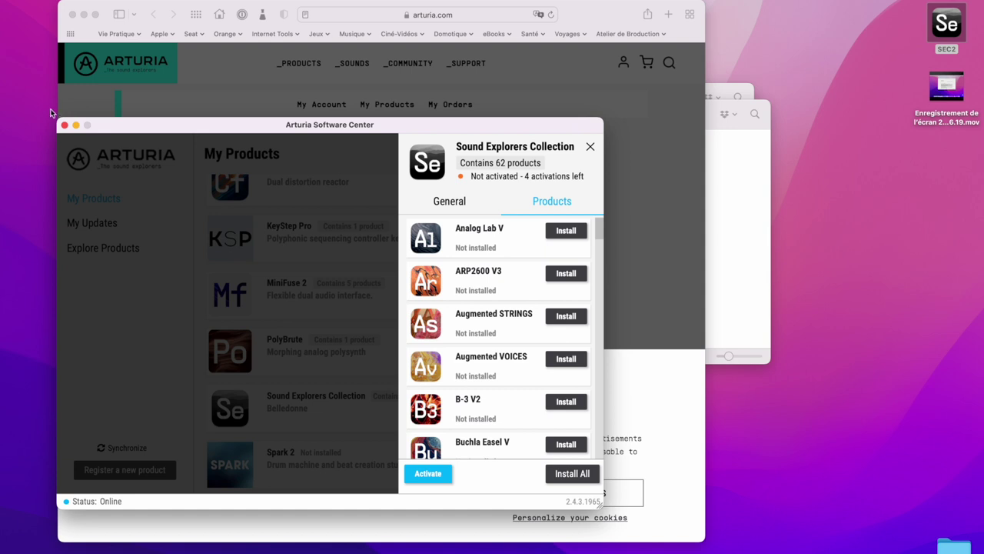
Close Arturia Software Center and open the Setup folder inside Sound Explorers Collection Belledonne/MacOS on the SEC2 drive
click(65, 126)
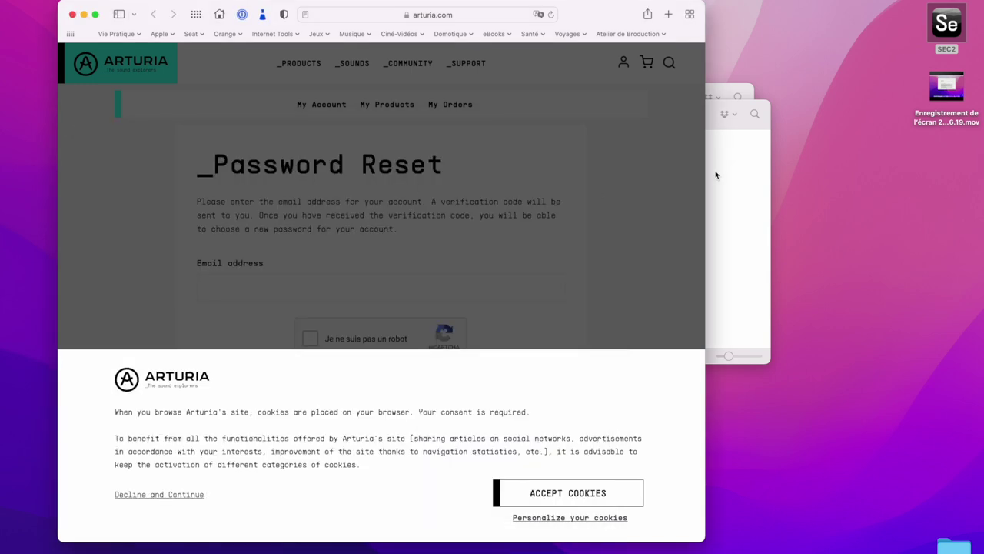
double_click(950, 28)
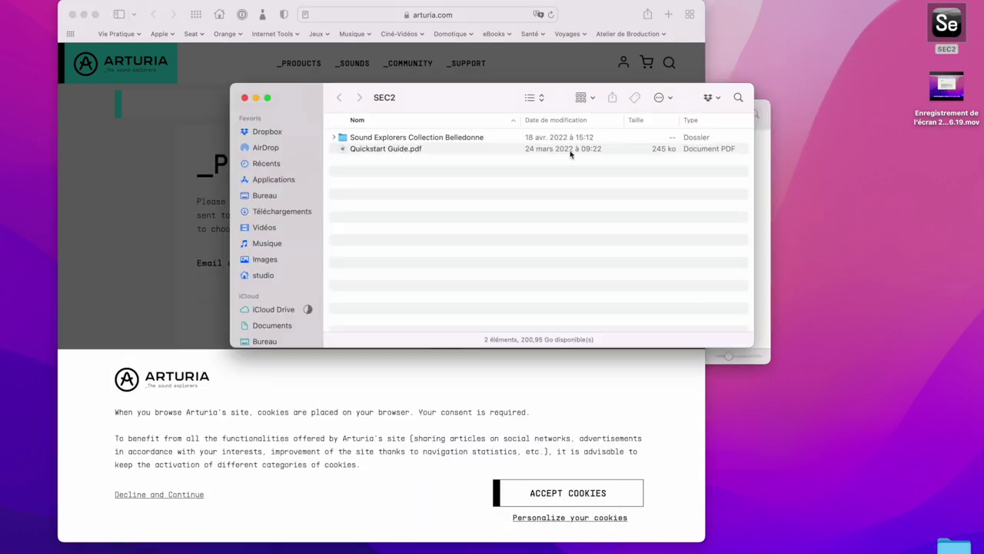
double_click(415, 138)
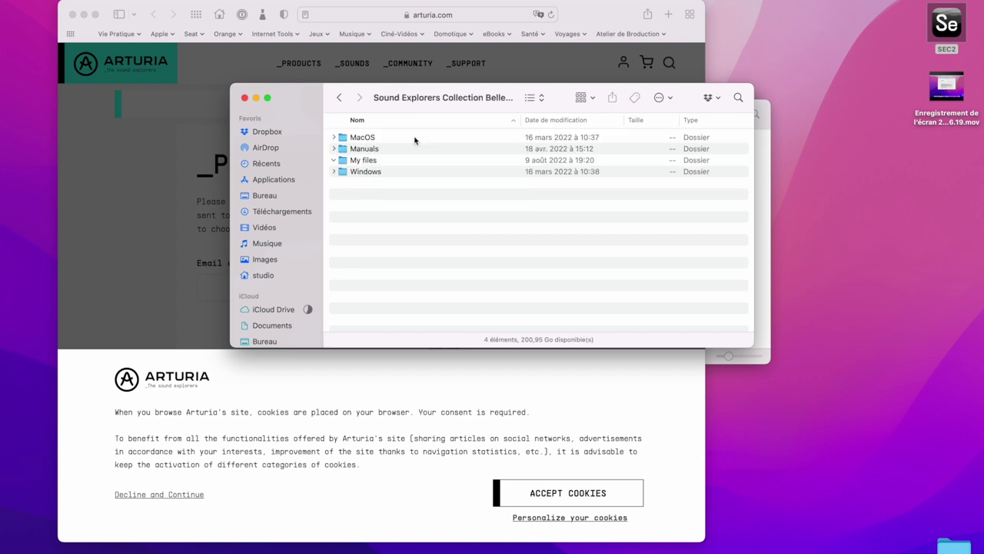
double_click(359, 138)
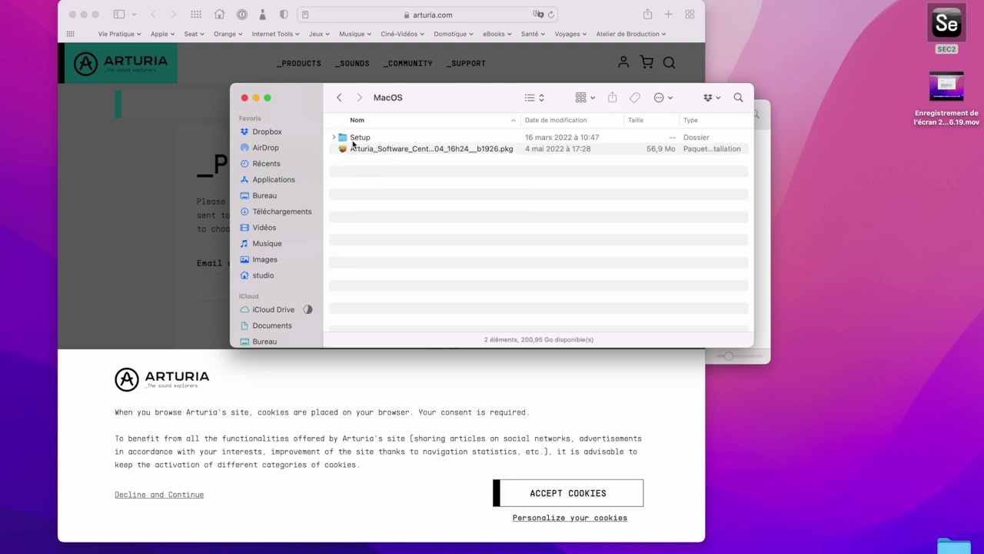
double_click(354, 140)
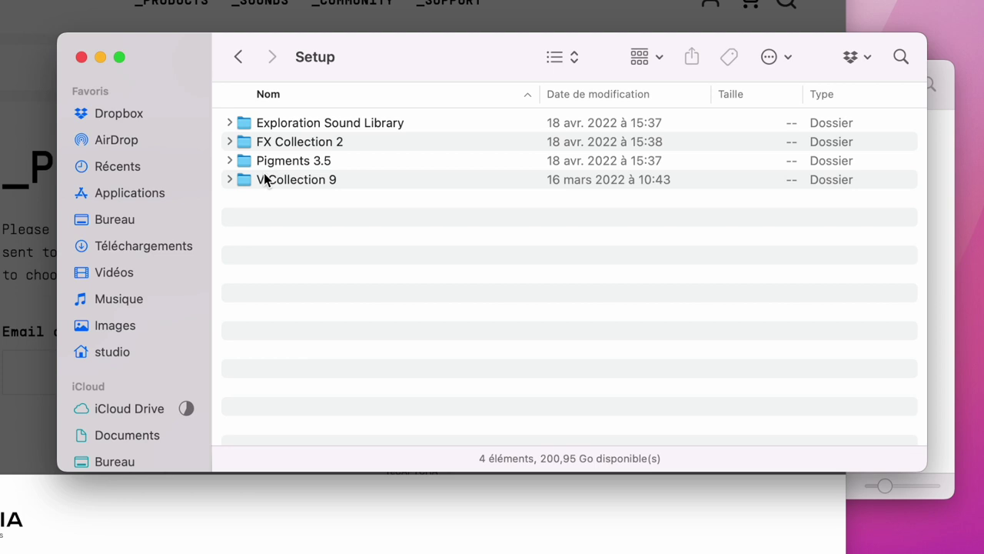
Examine the installer packages in the V Collection 9, FX Collection 2 and Pigments 3.5 folders, returning to Setup
double_click(286, 183)
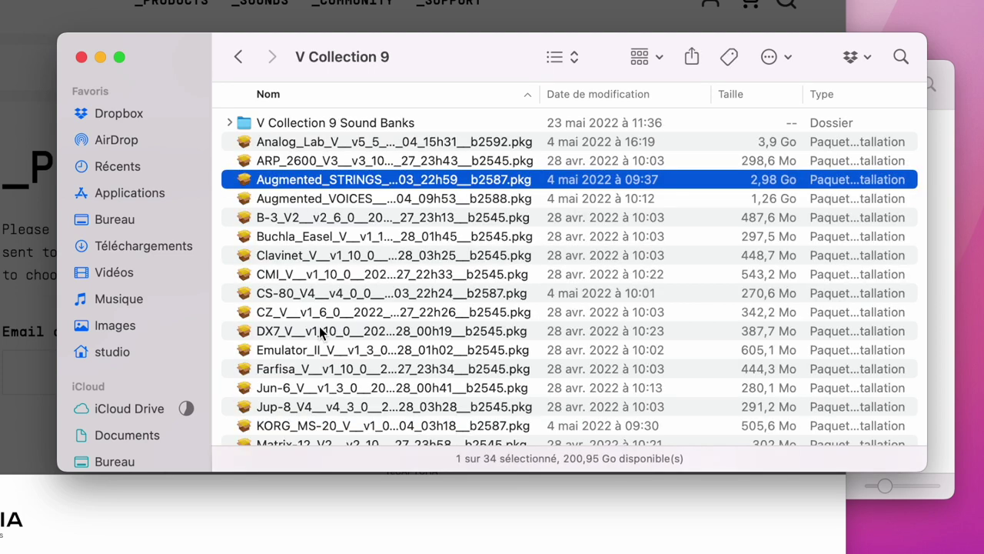
scroll(320, 331, down, 8)
scroll(318, 293, up, 8)
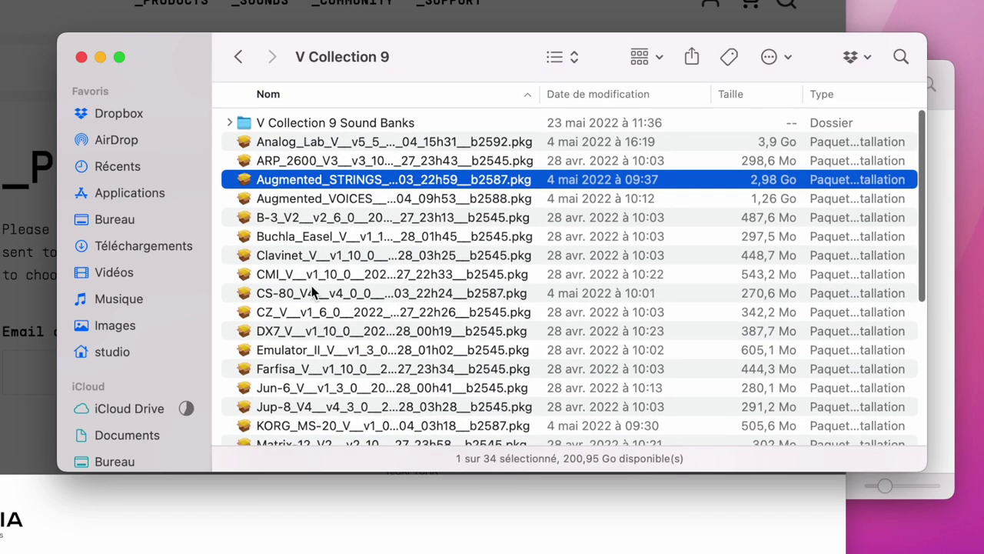
click(237, 59)
double_click(260, 143)
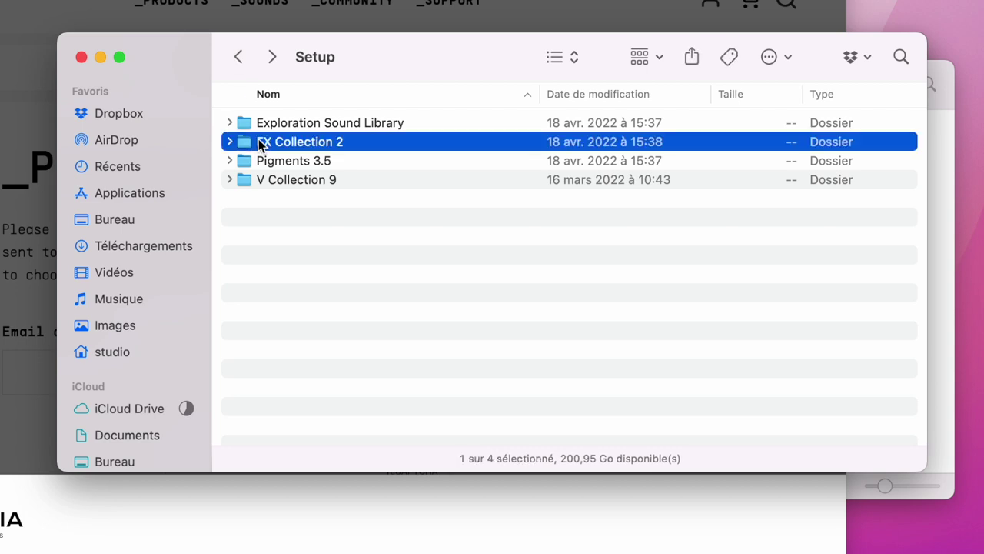
scroll(341, 310, down, 5)
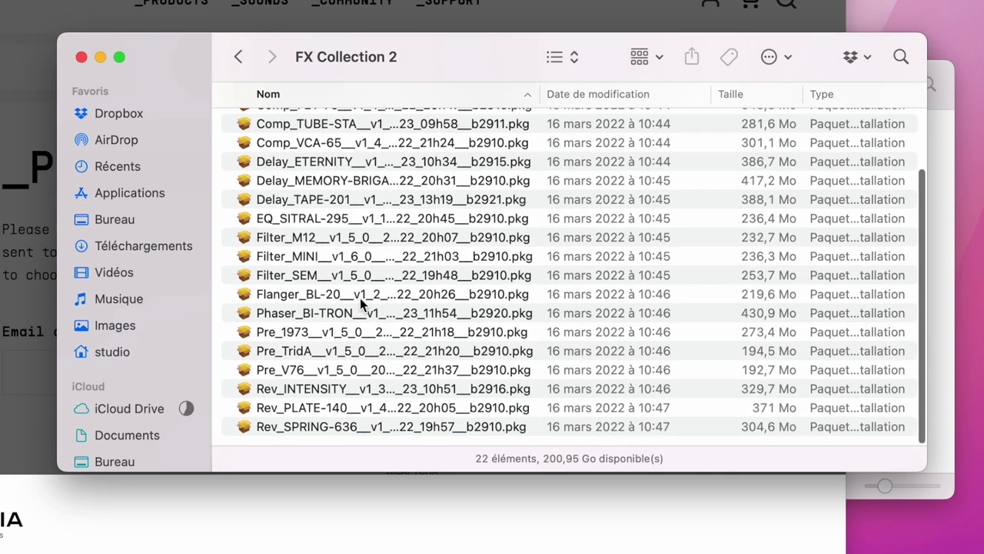
scroll(351, 292, up, 5)
click(238, 60)
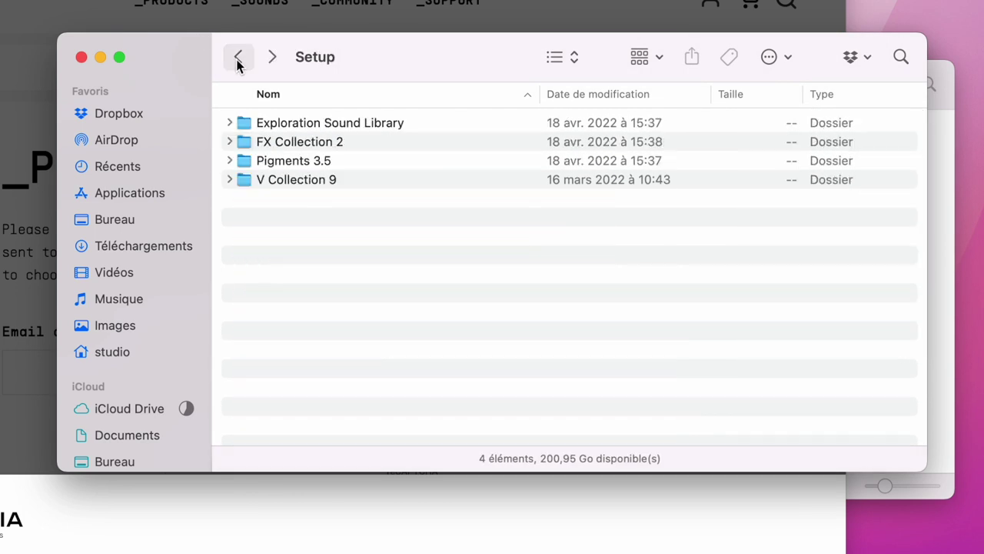
double_click(277, 160)
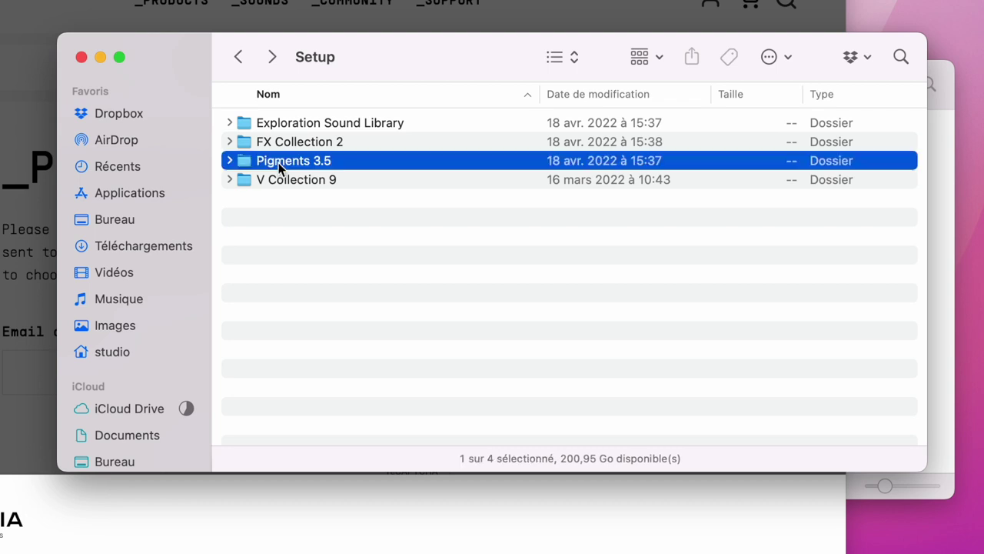
click(241, 58)
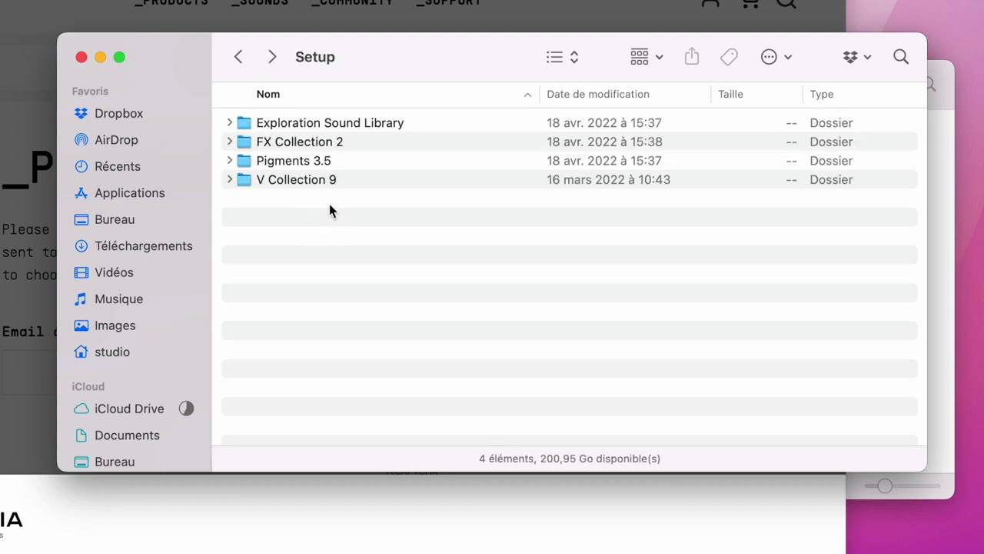
Open Analog Lab Sound Banks in the Exploration Sound Library folder, enlarge the window and look through its sound bank packages
double_click(283, 128)
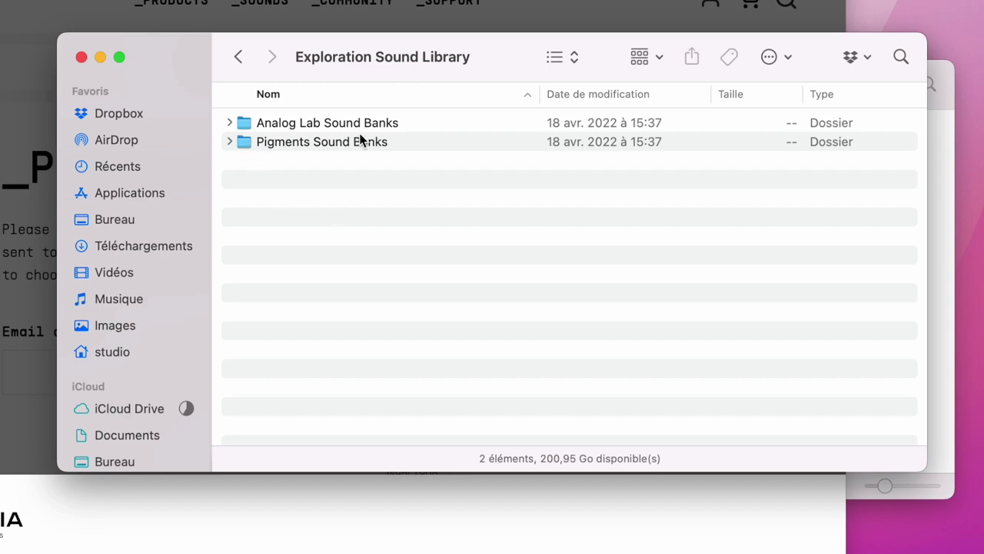
double_click(320, 124)
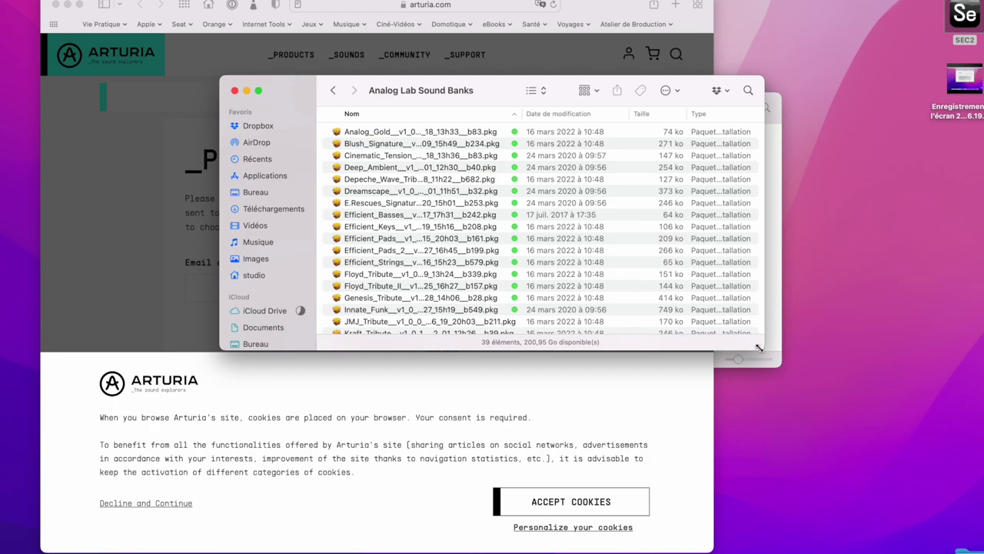
drag(881, 454, 967, 553)
scroll(530, 369, down, 3)
scroll(531, 370, up, 3)
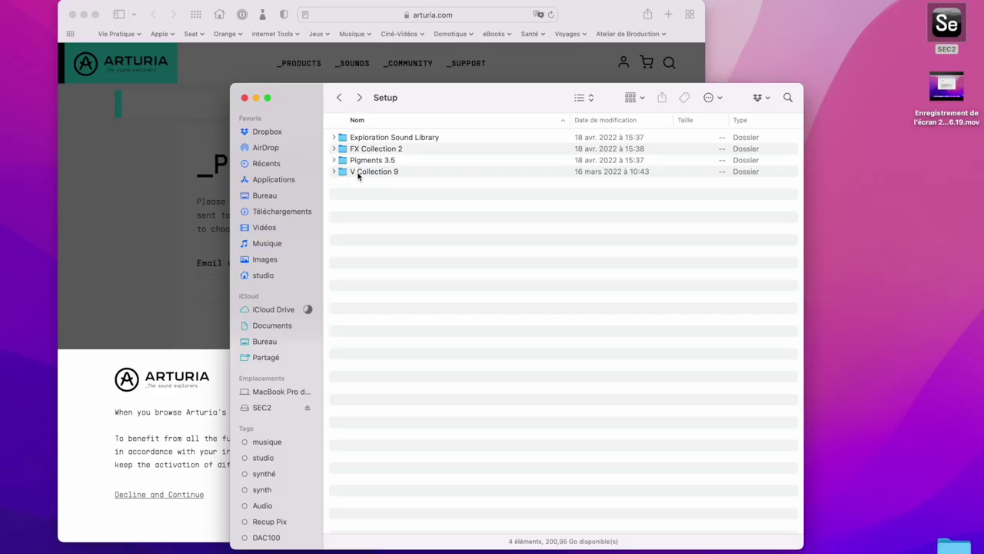
Launch the Mellotron V installer package from the V Collection 9 folder, authorize its compatibility check and accept the licence agreement
double_click(367, 173)
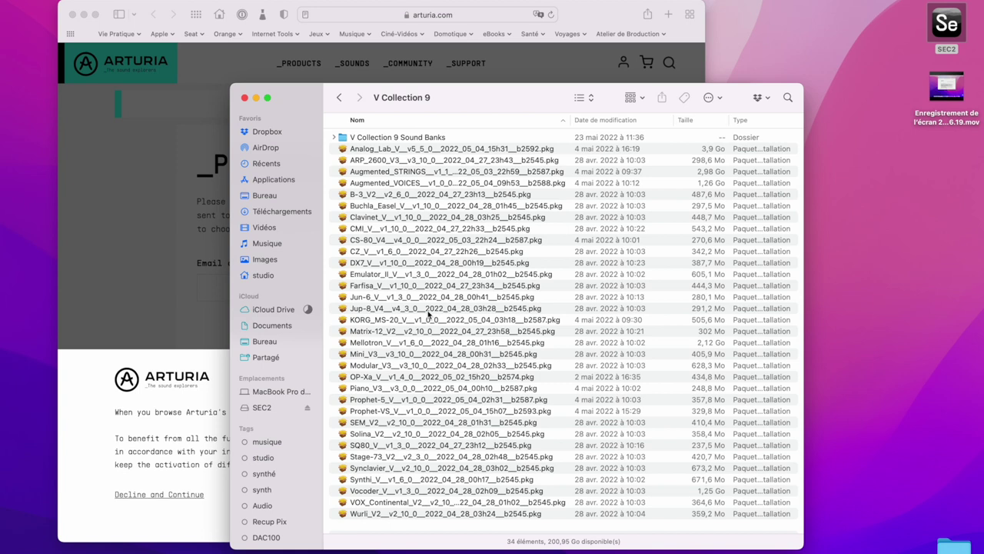
double_click(376, 343)
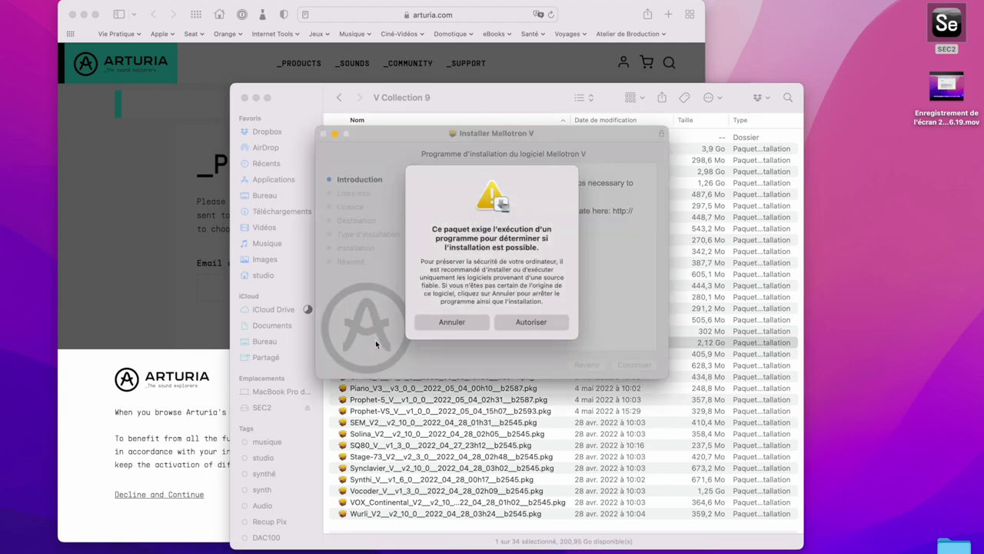
click(513, 323)
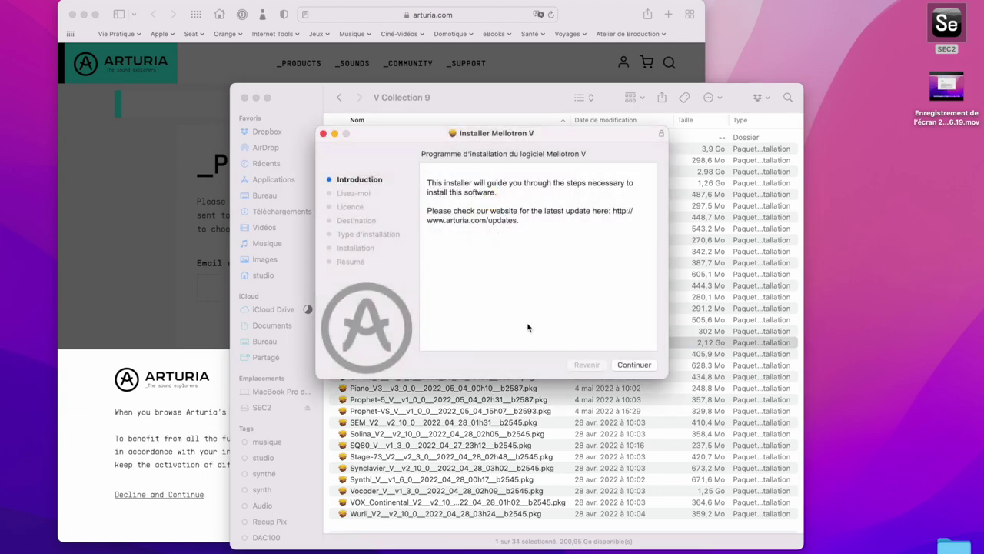
click(633, 366)
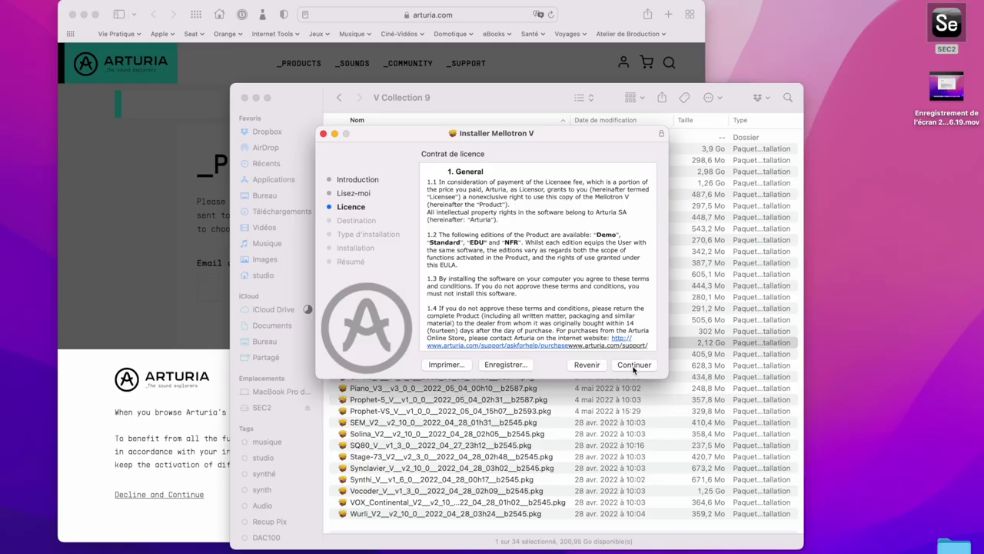
click(634, 365)
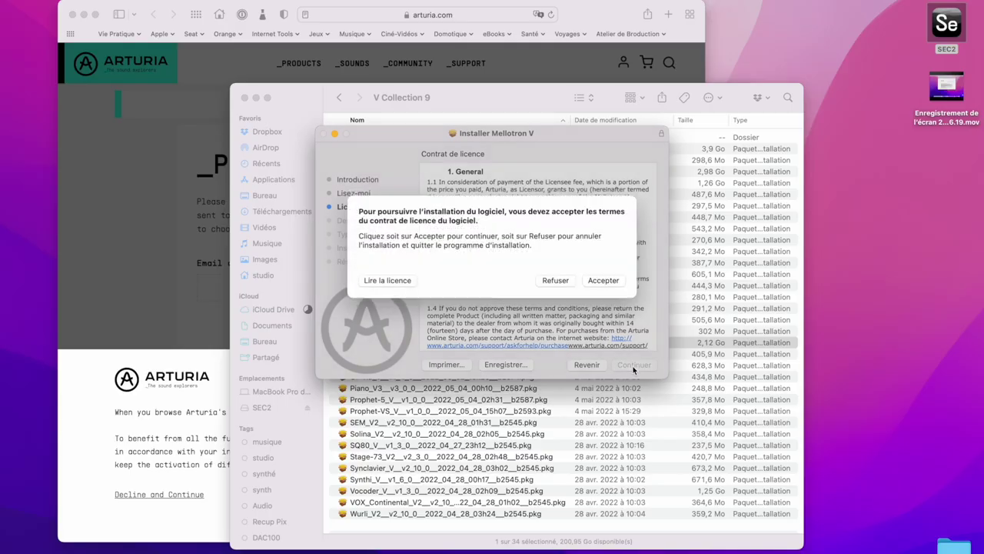
click(614, 285)
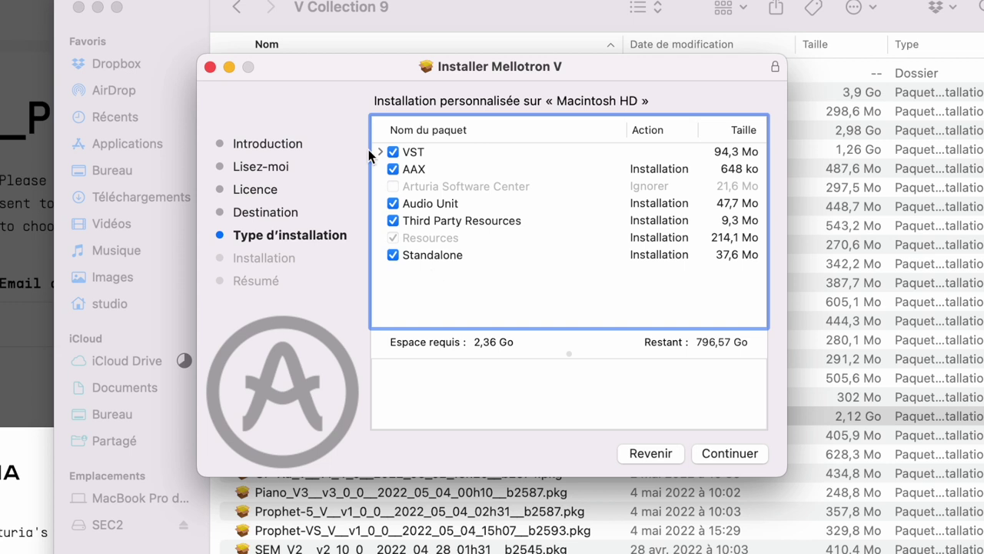
Exclude the AAX plugin from the components of the custom Mellotron V installation
click(414, 158)
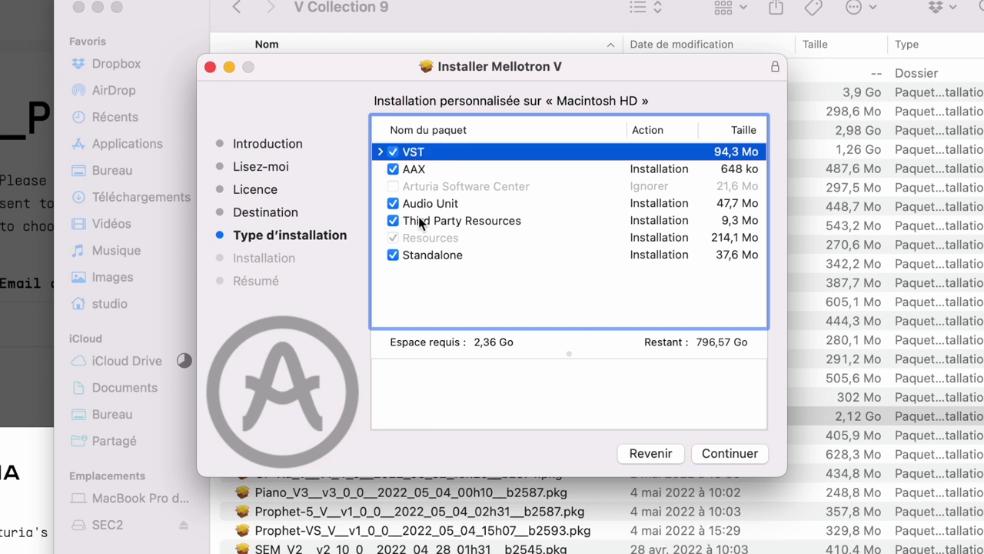
click(393, 168)
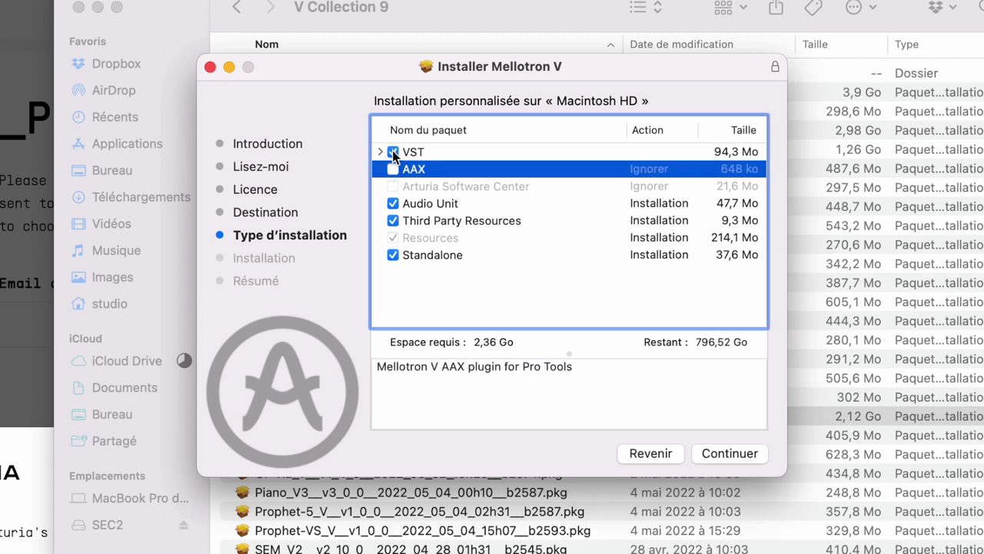